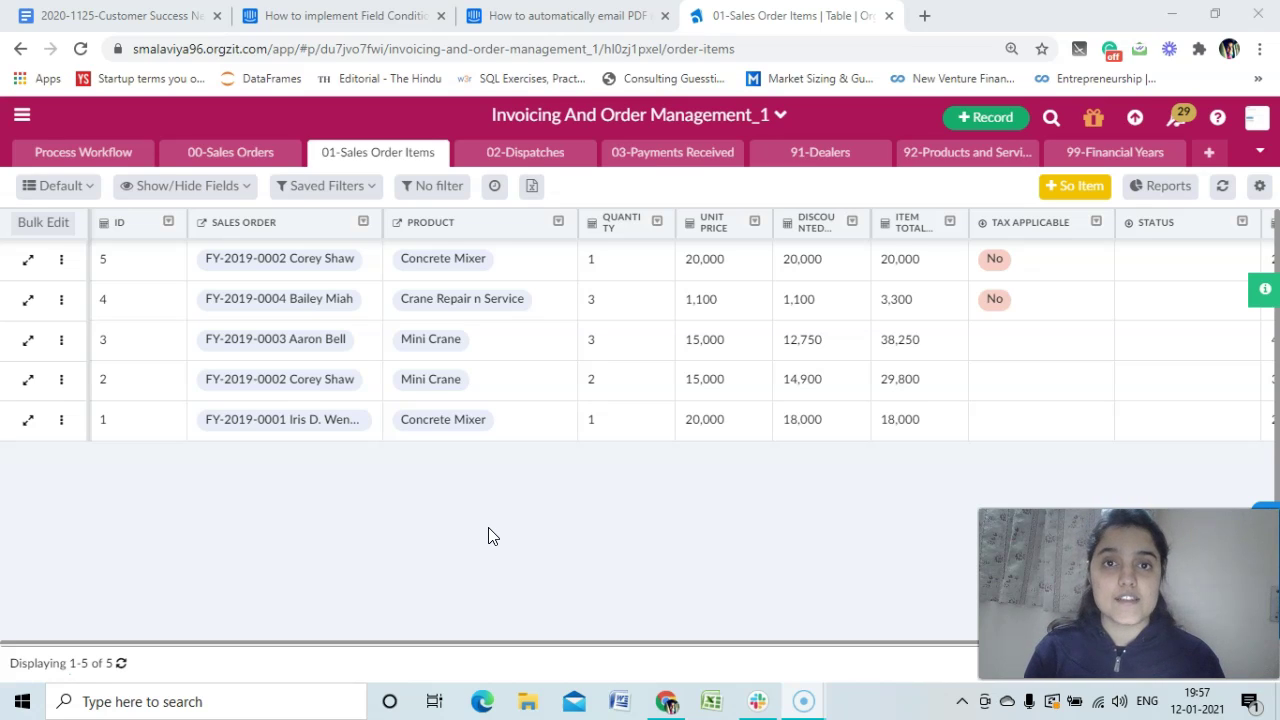
- Start a new sales order item and view the available choices for Tax Applicable in its tax details
left_click(816, 392)
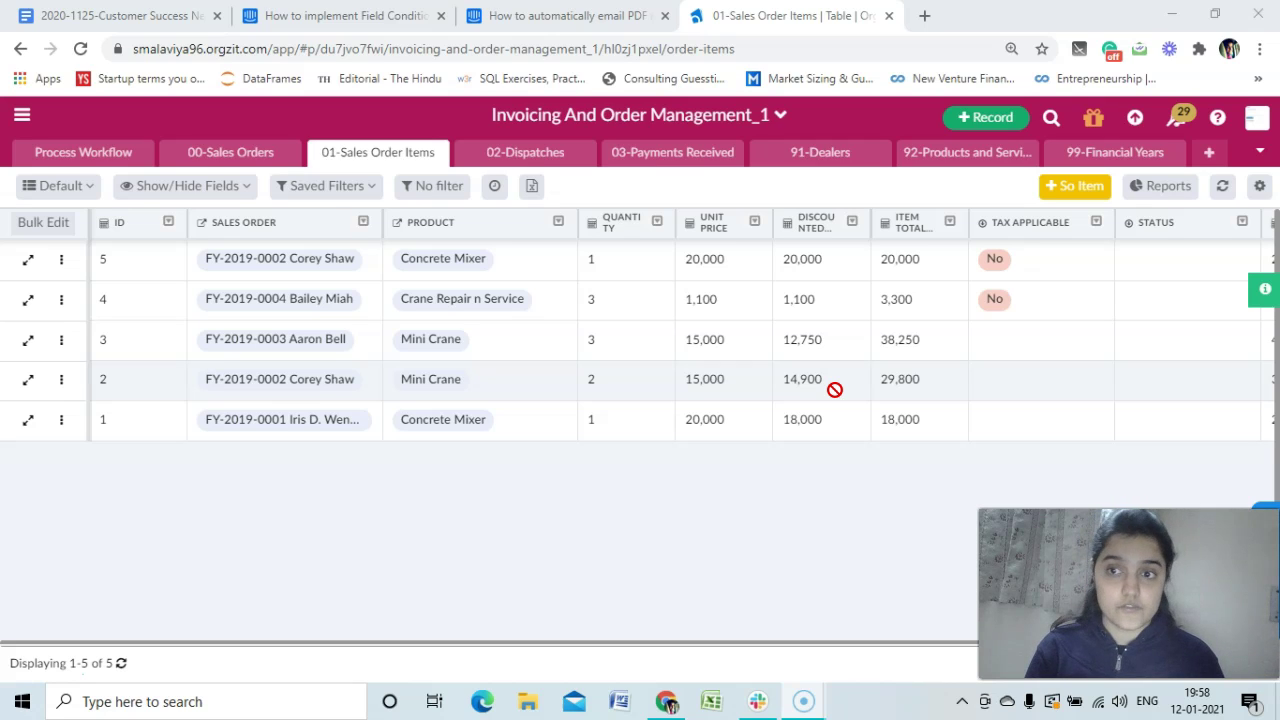
left_click(1080, 186)
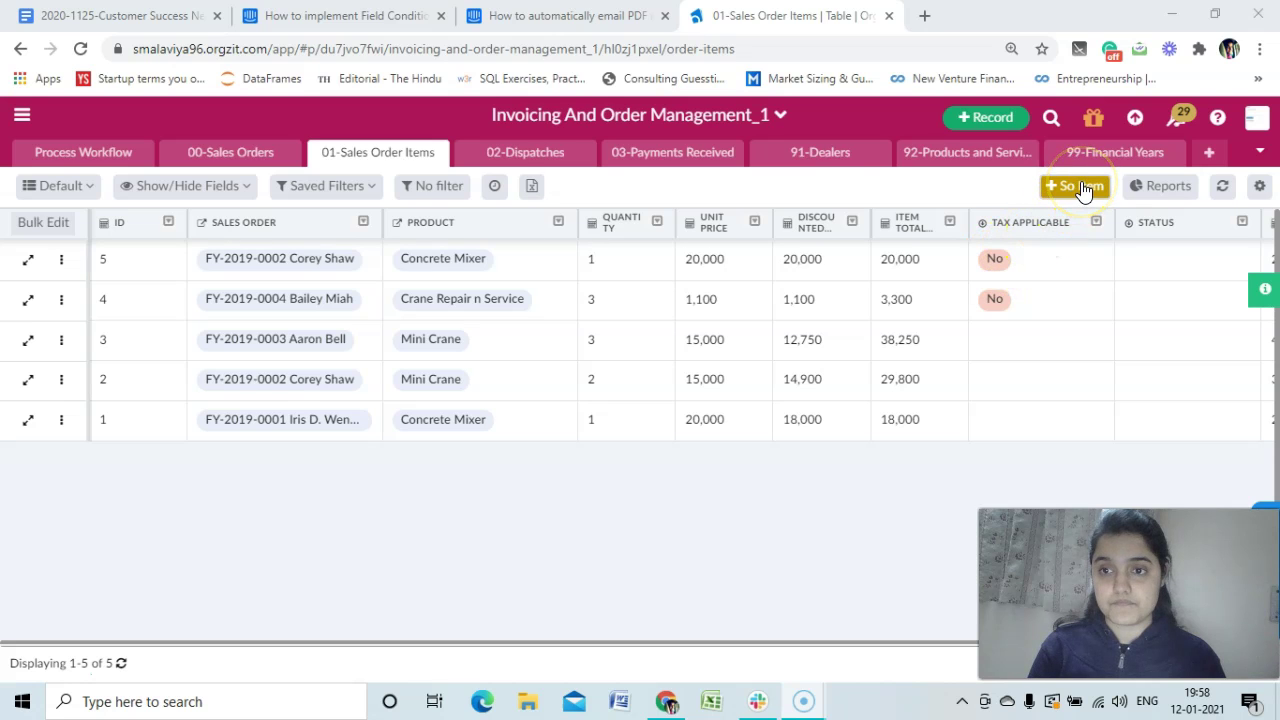
scroll(700, 354, "down", 3)
scroll(700, 354, "down", 1)
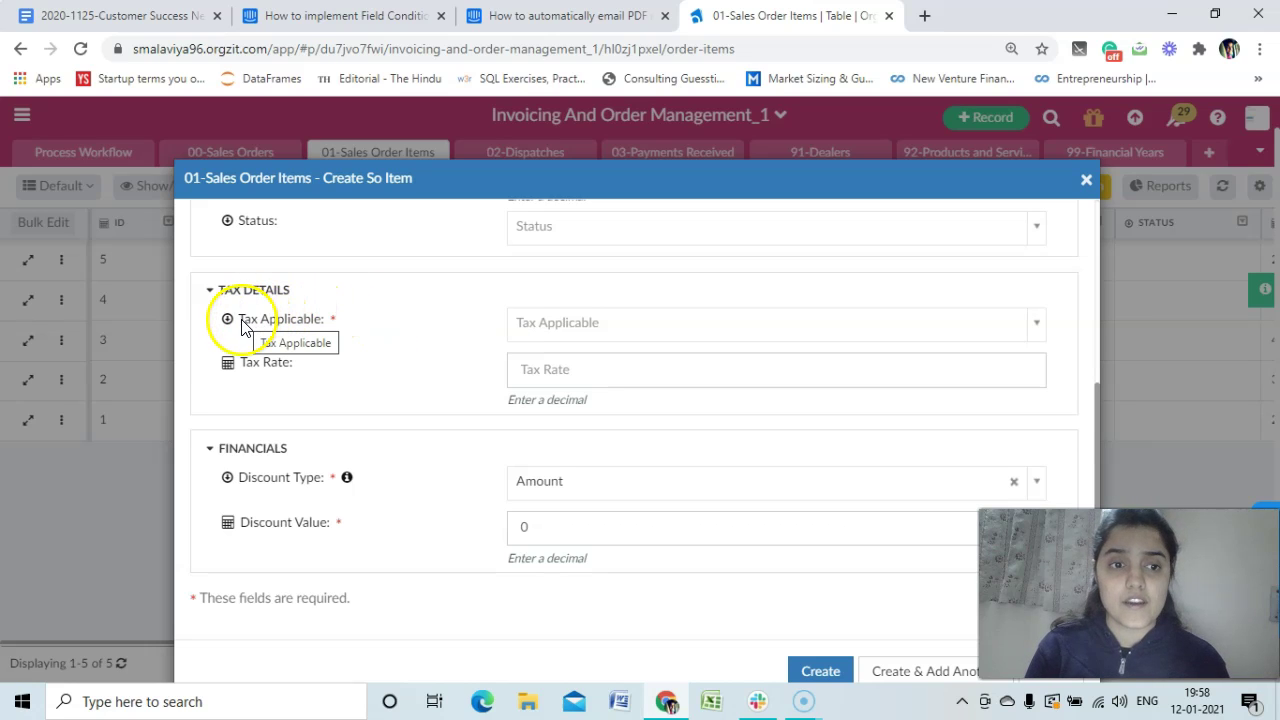
left_click(571, 322)
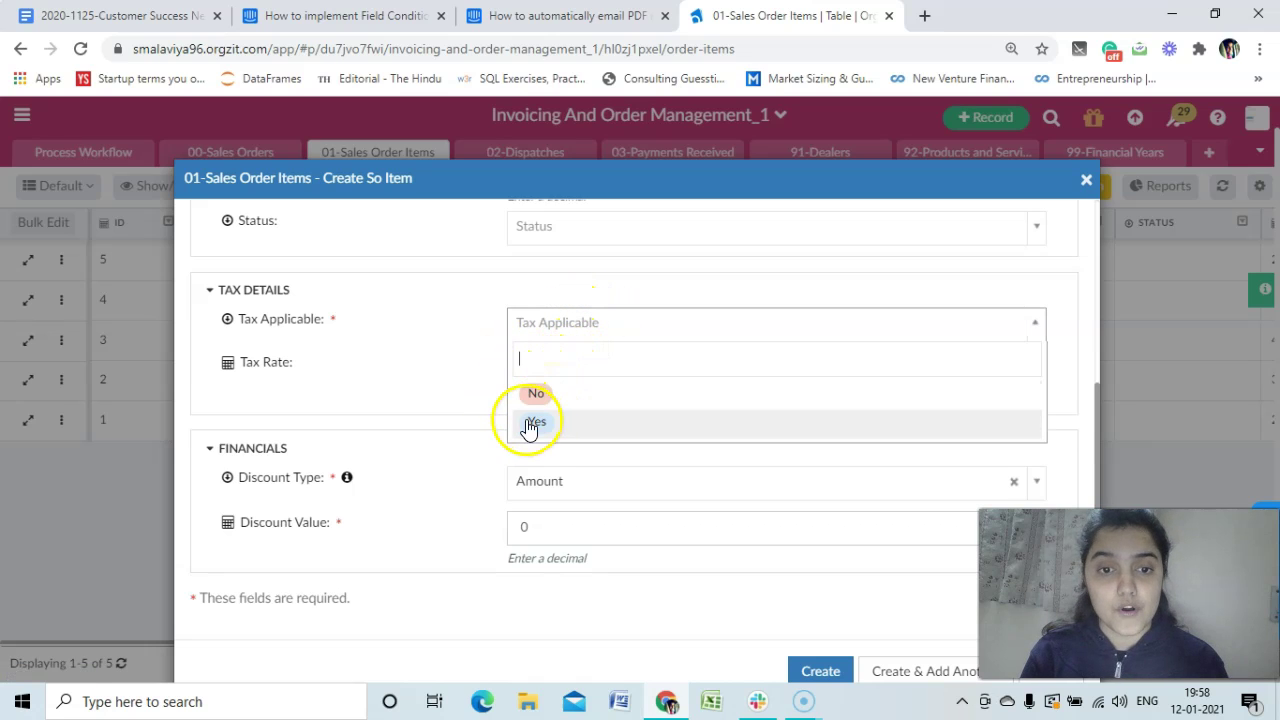
left_click(418, 383)
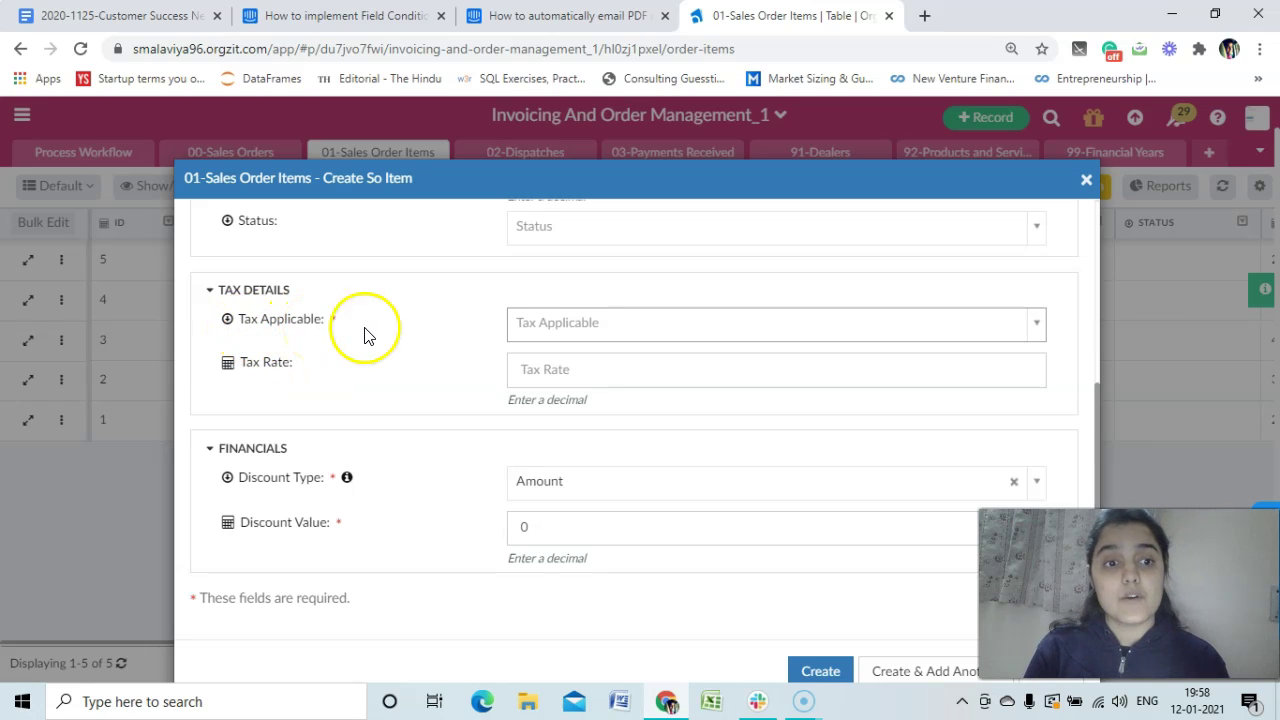
- Try Tax Applicable as Yes and as No in the new item form, and close the form without creating the item
left_click(590, 335)
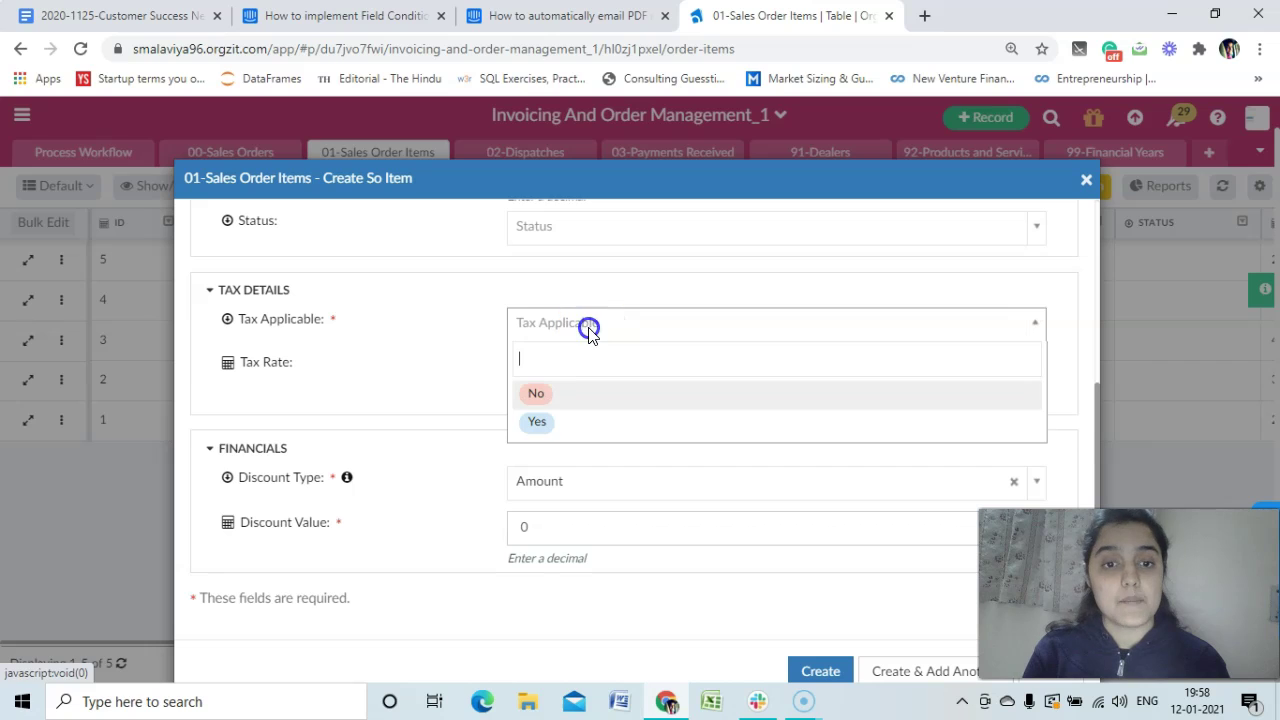
left_click(530, 421)
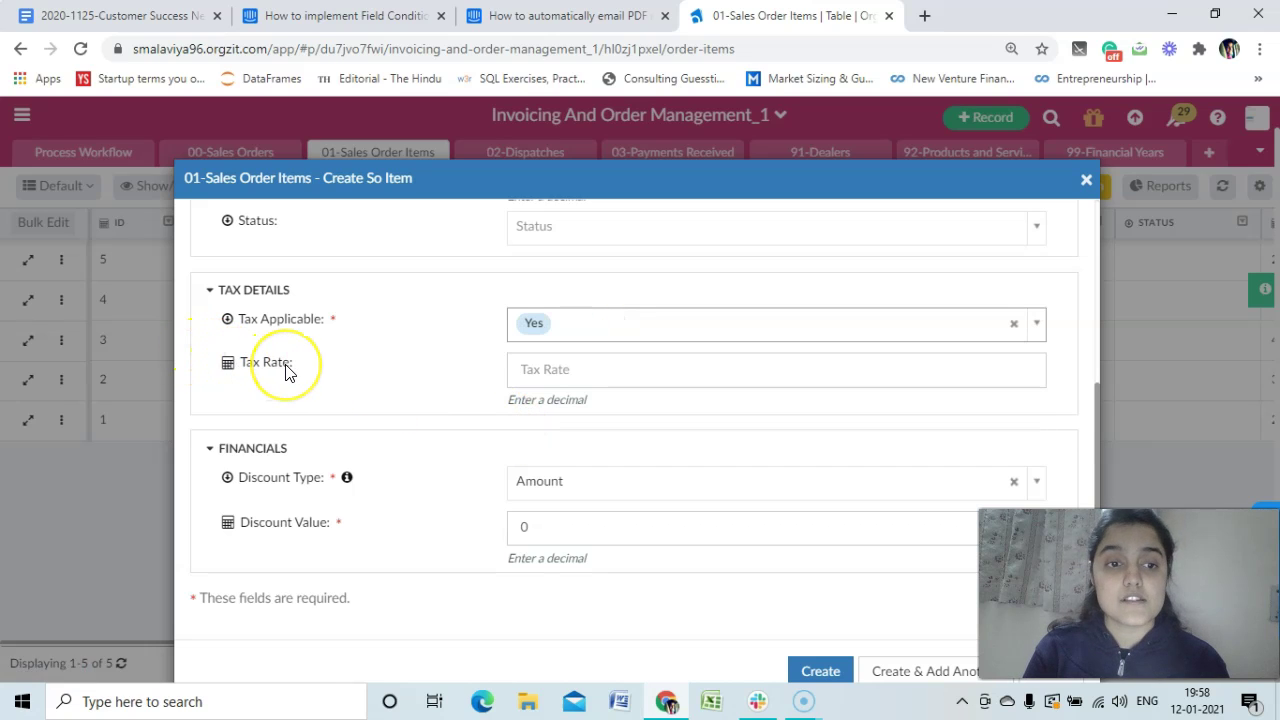
left_click(530, 322)
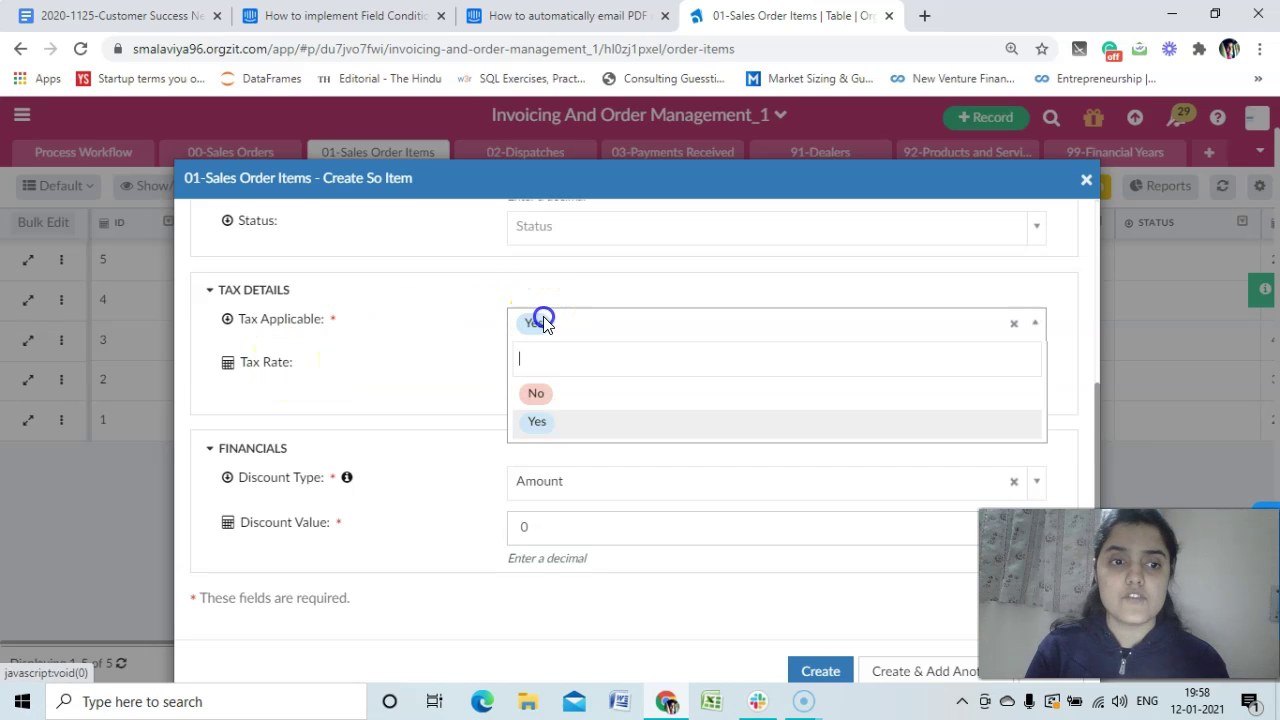
left_click(536, 397)
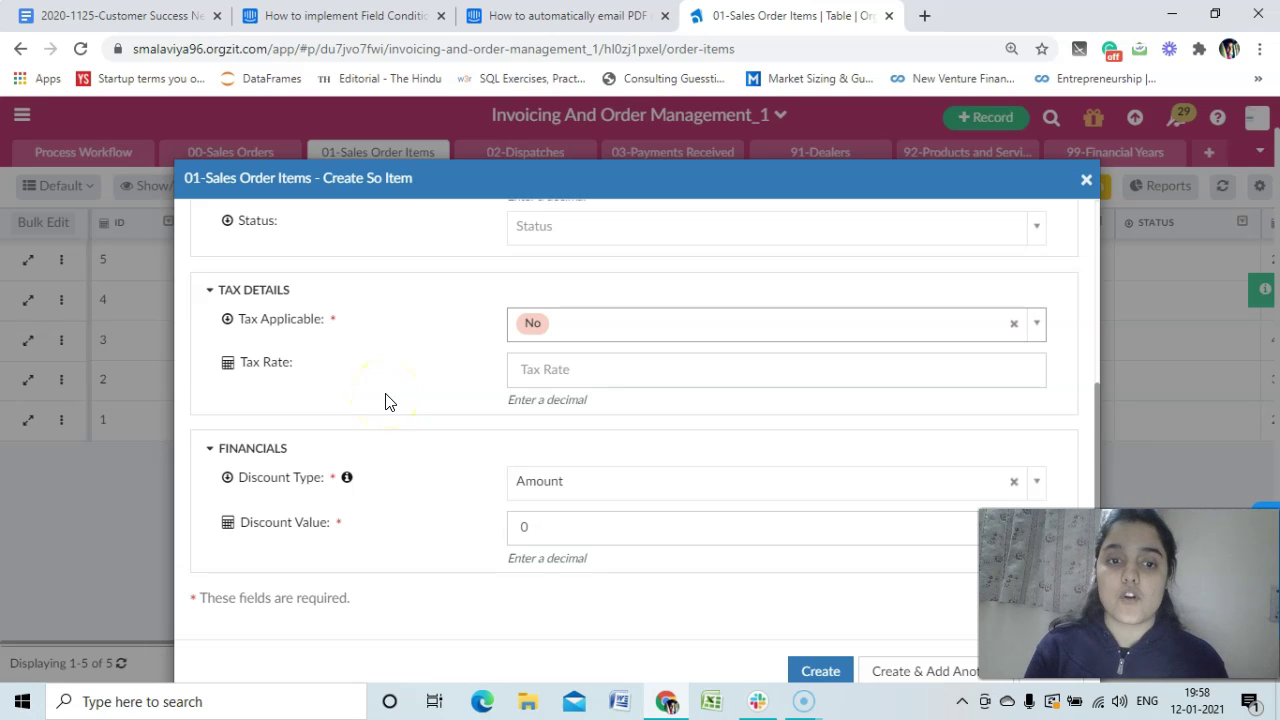
left_click(333, 372)
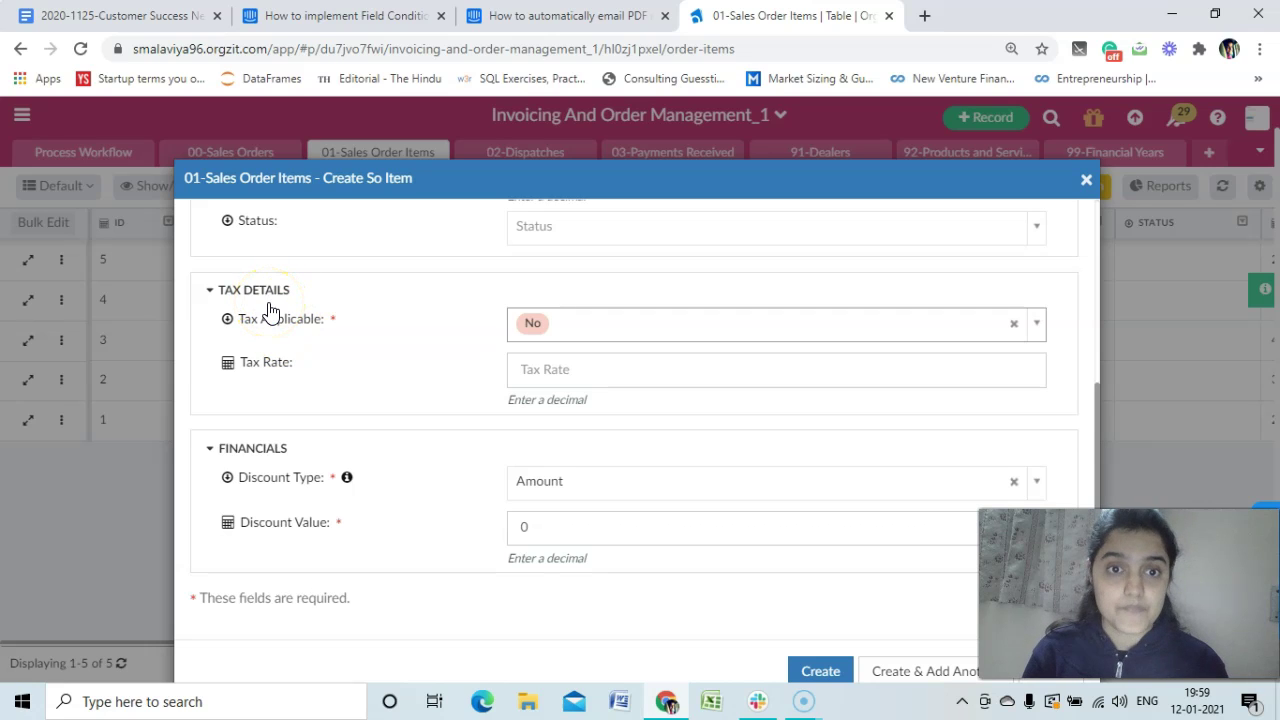
left_click(278, 373)
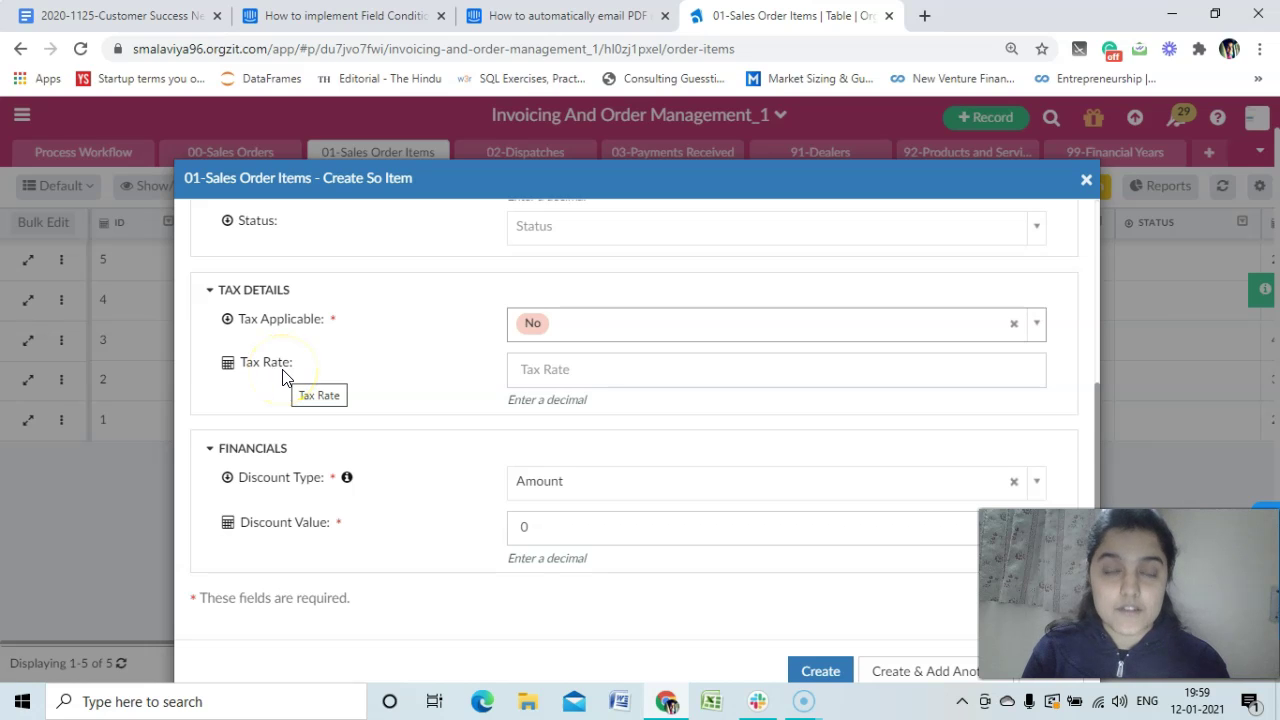
left_click(946, 189)
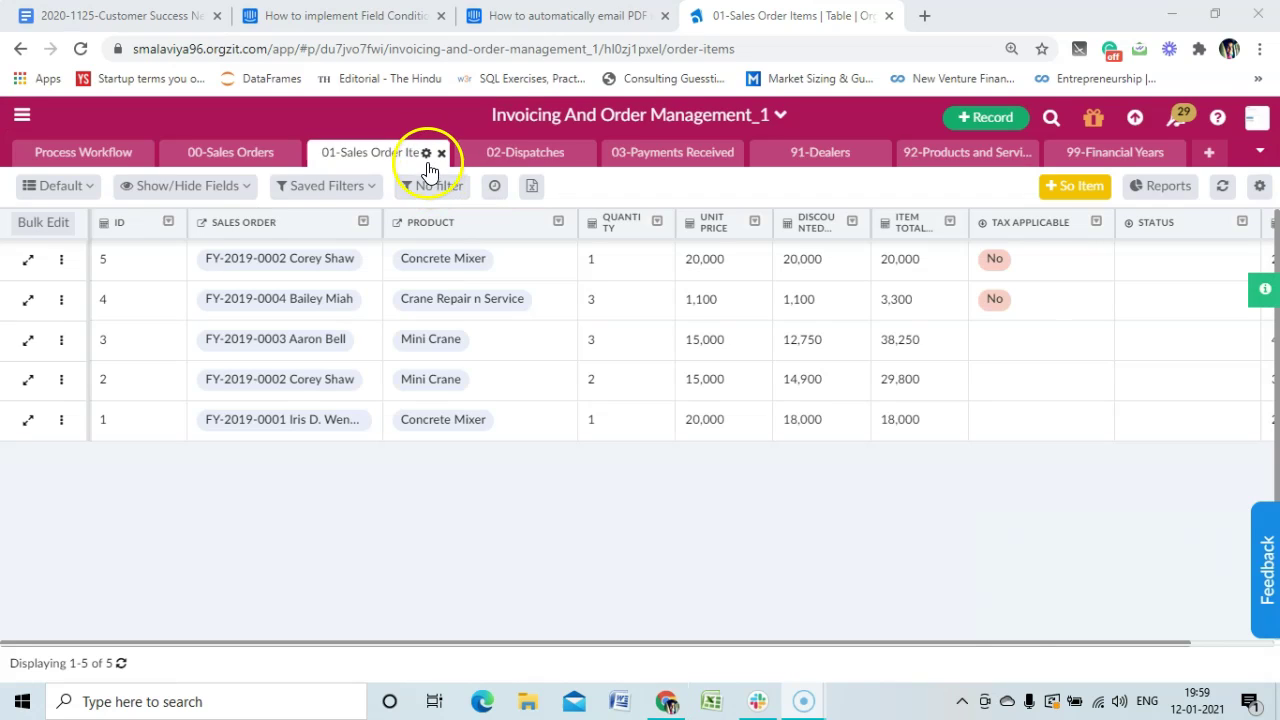
- Open the table management of 01-Sales Order Items and find the Tax Rate field among its table fields
left_click(426, 155)
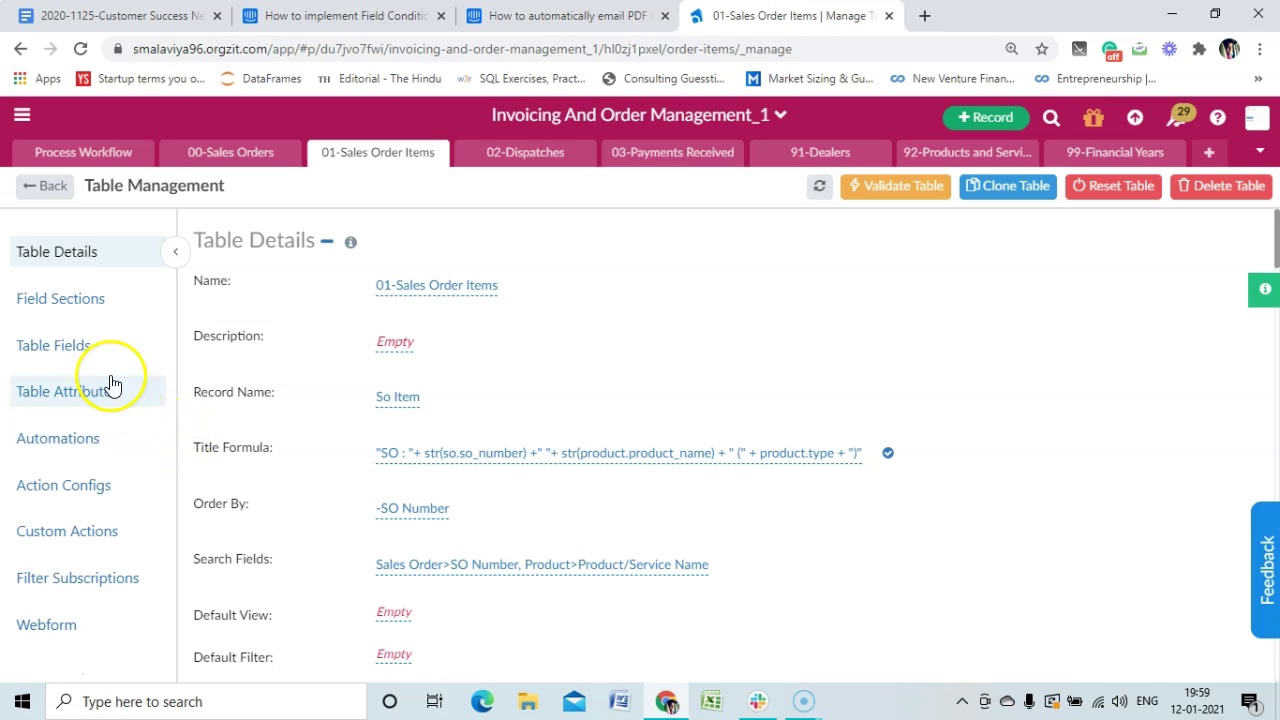
left_click(104, 347)
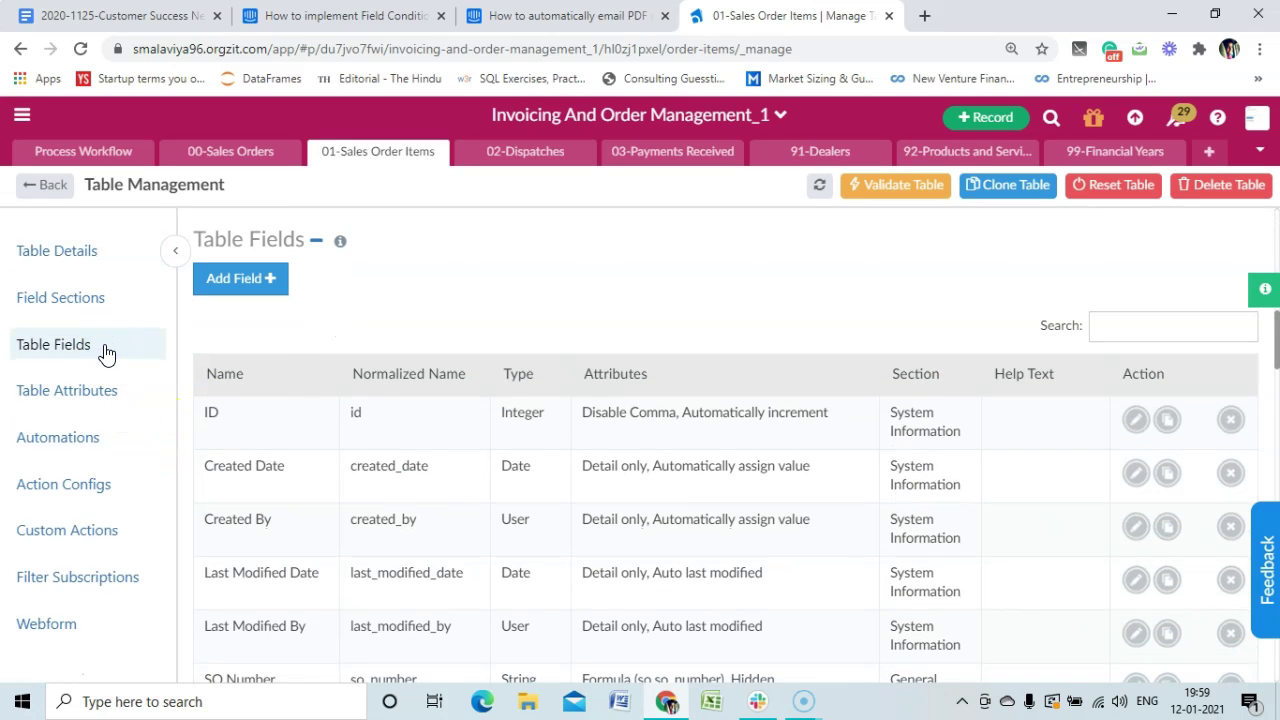
scroll(400, 433, "down", 7)
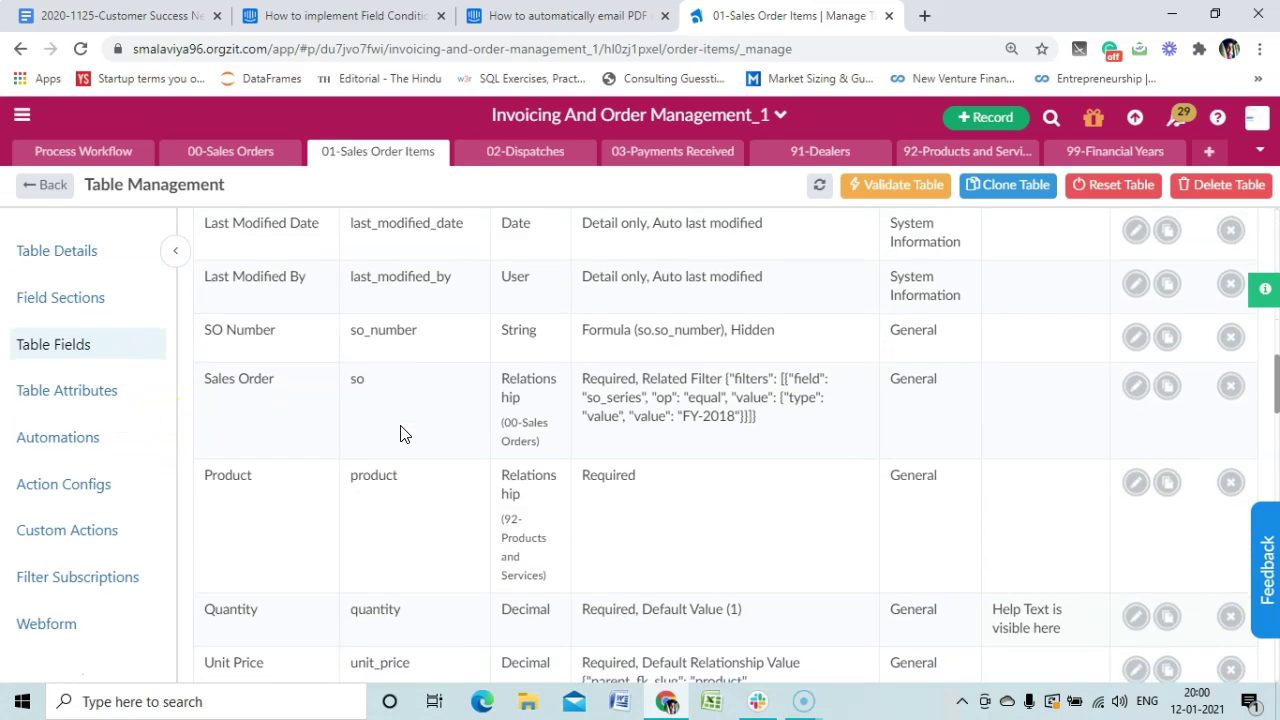
scroll(400, 433, "down", 5)
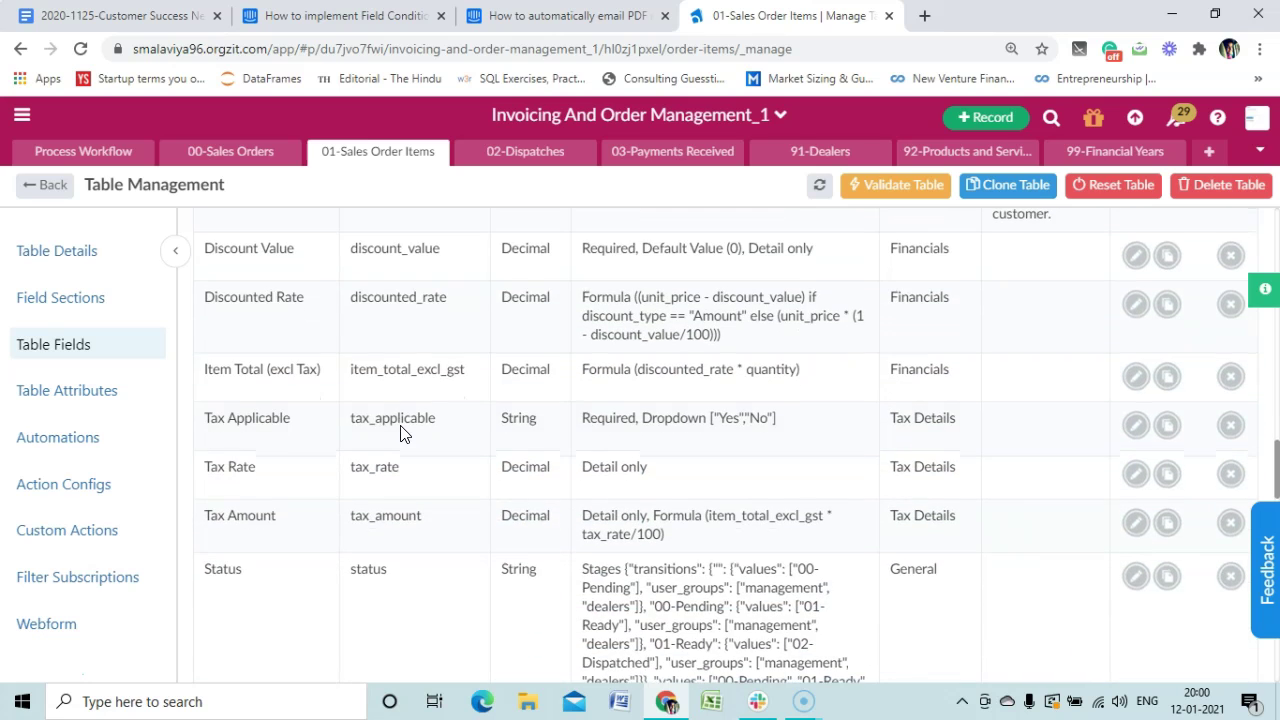
left_click(781, 331)
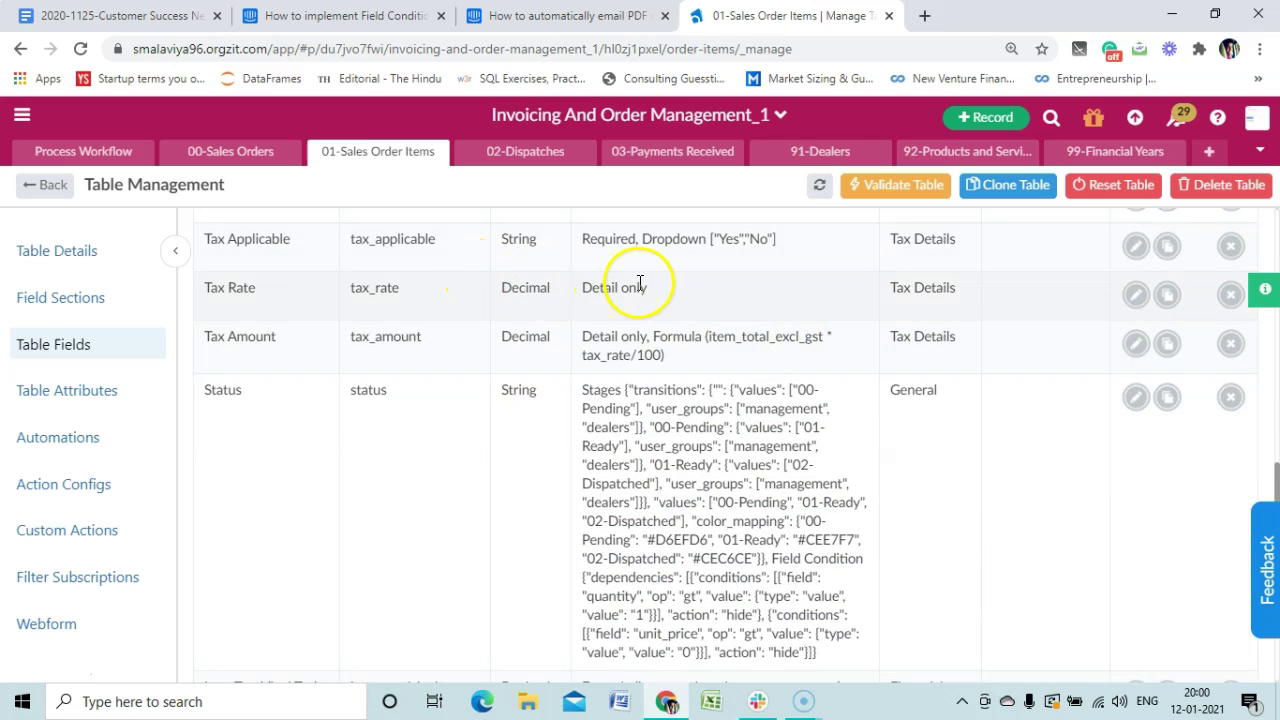
- Edit the Tax Rate field and add the Field Condition attribute to it
left_click(1136, 293)
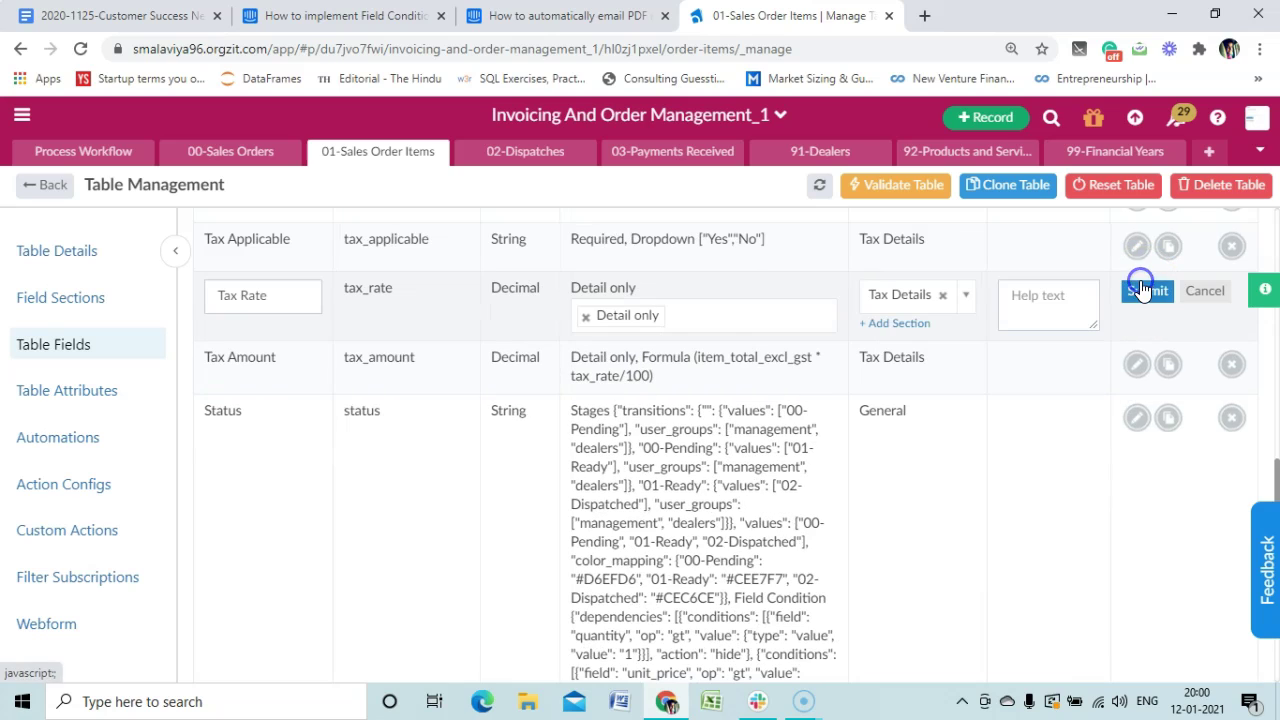
left_click(708, 316)
type("fiel")
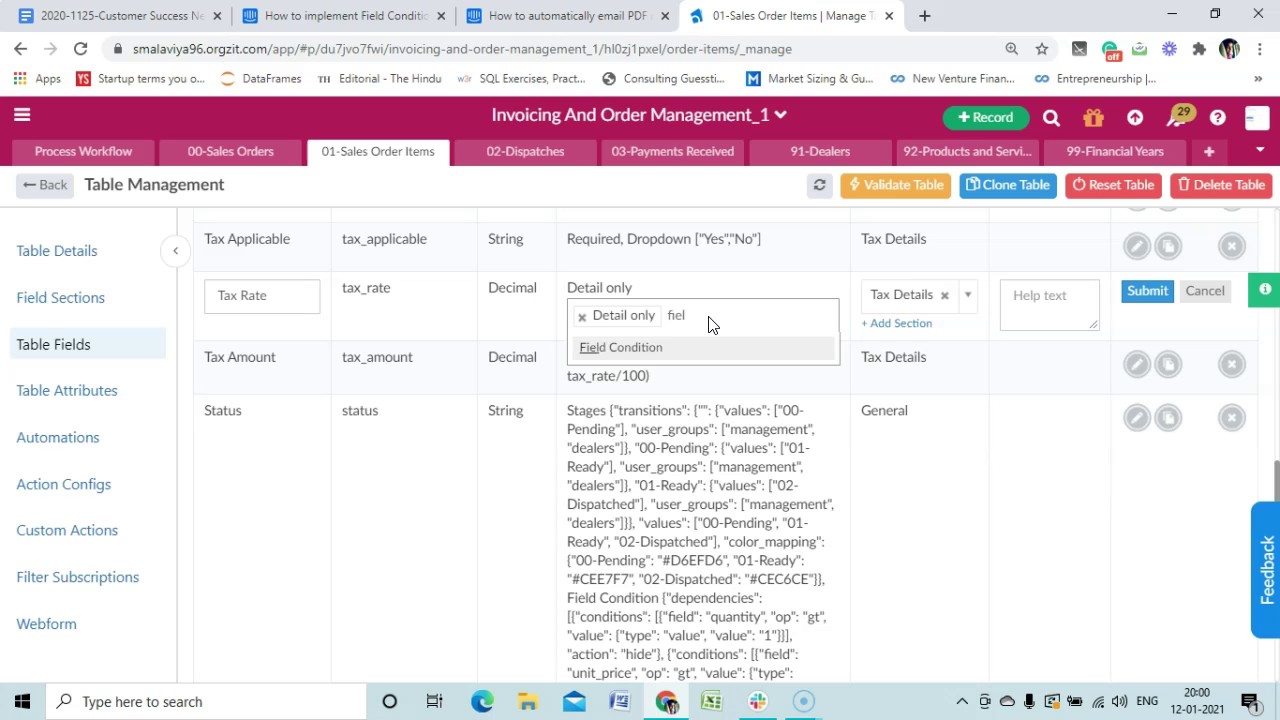
left_click(611, 348)
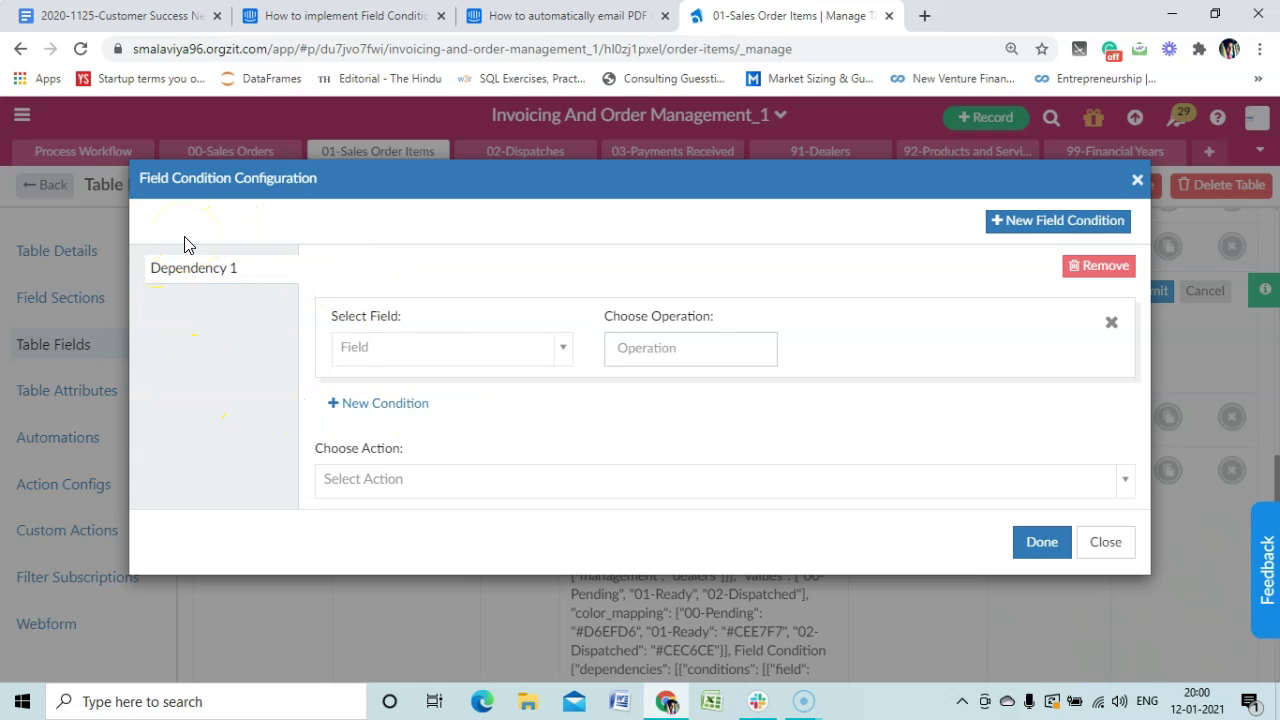
- Define the first dependency's condition as Tax Applicable Contains the fixed value Yes
left_click(390, 358)
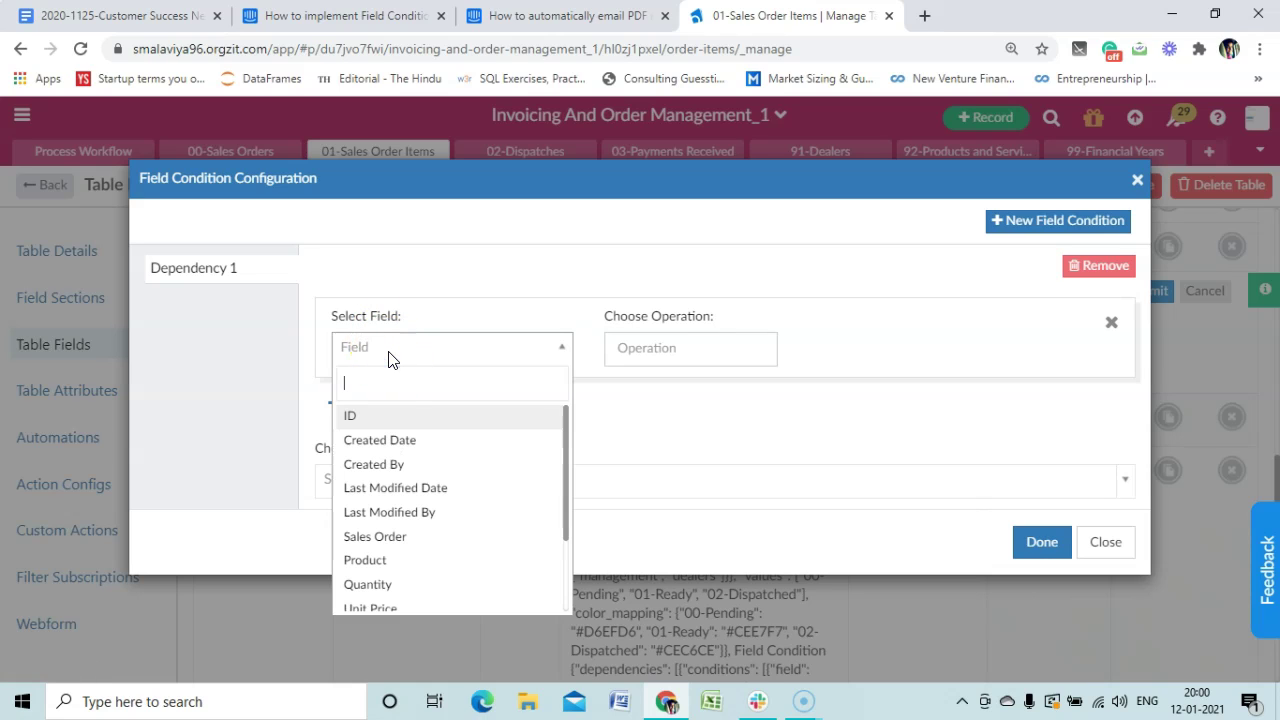
type("tax")
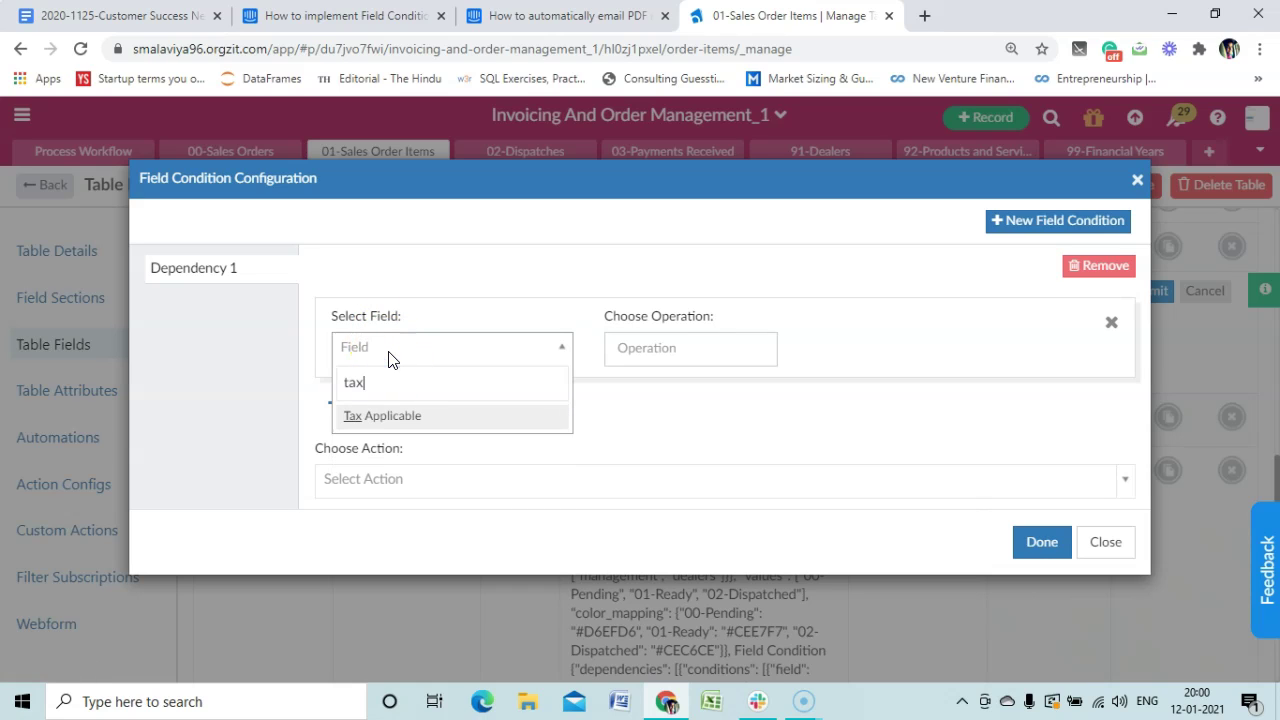
left_click(383, 420)
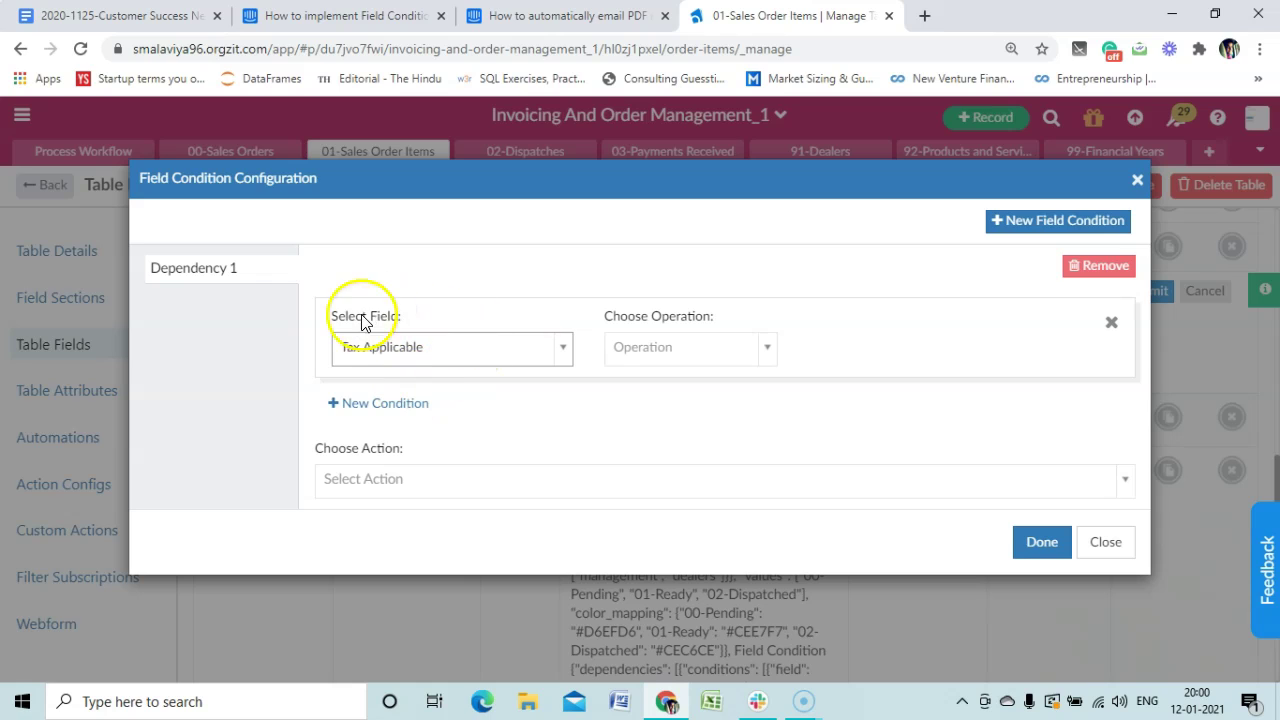
left_click(684, 350)
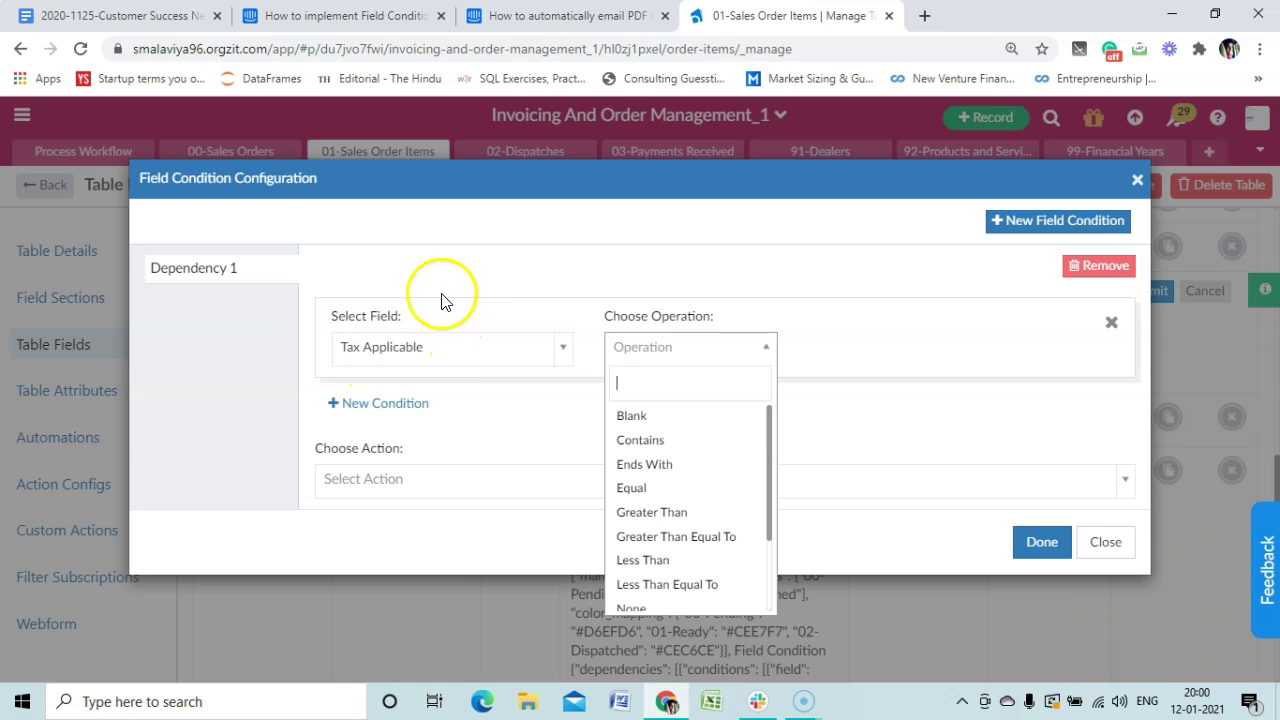
left_click(645, 440)
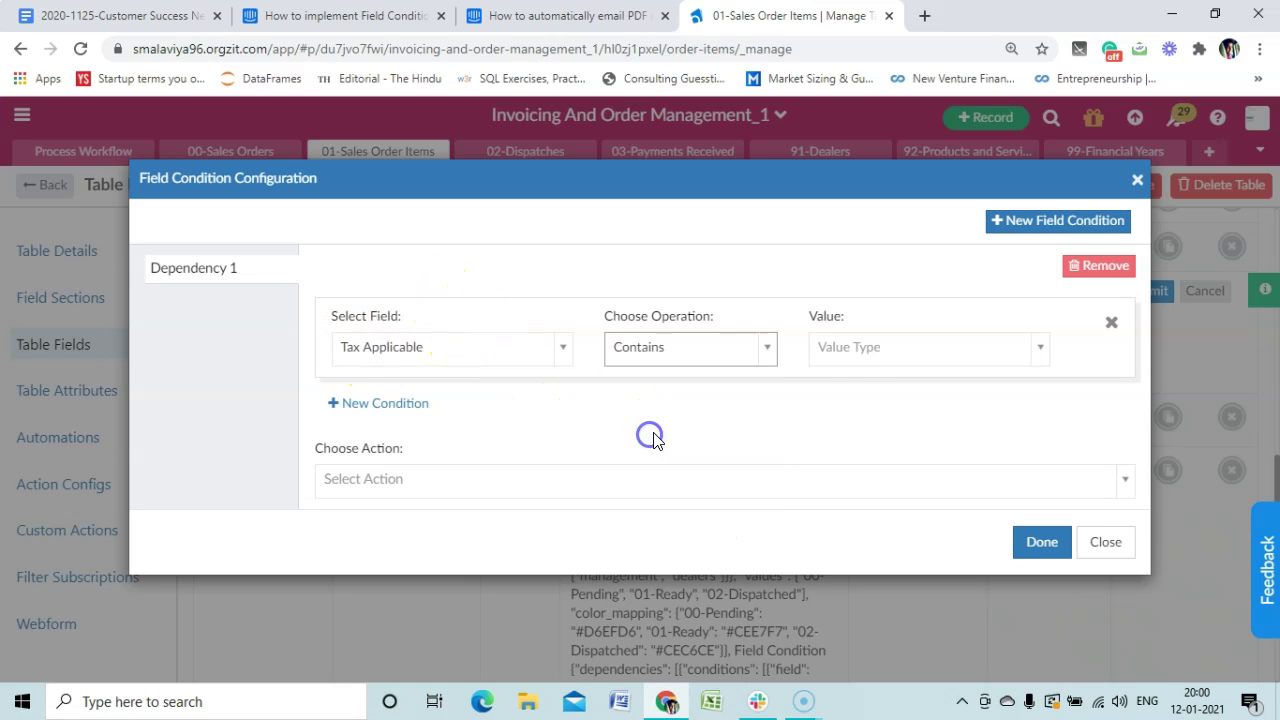
left_click(848, 348)
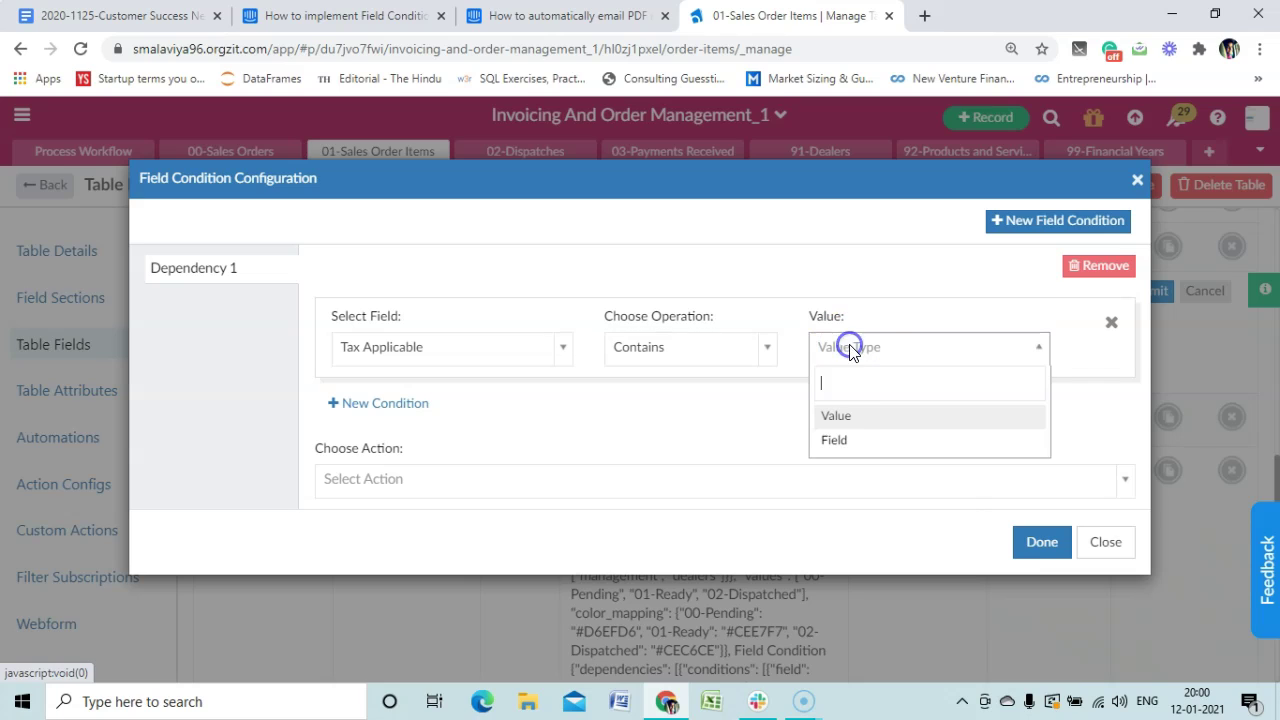
left_click(858, 425)
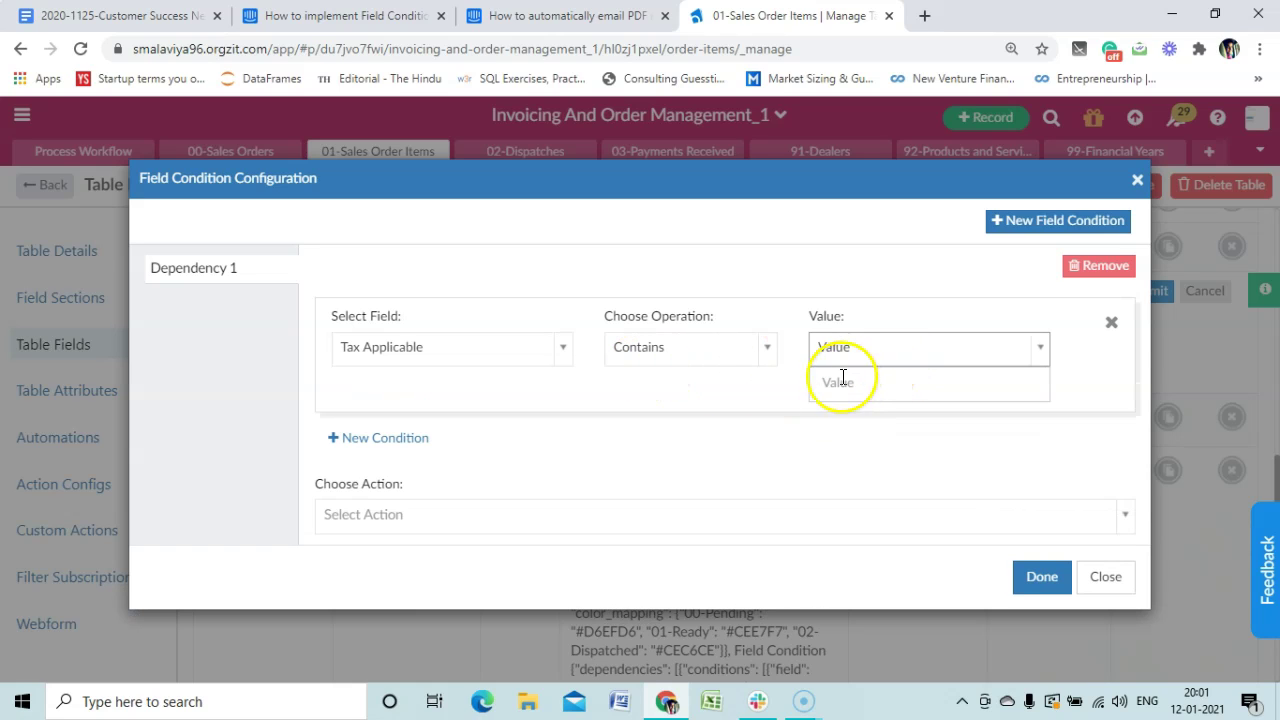
left_click(828, 380)
type("Yes")
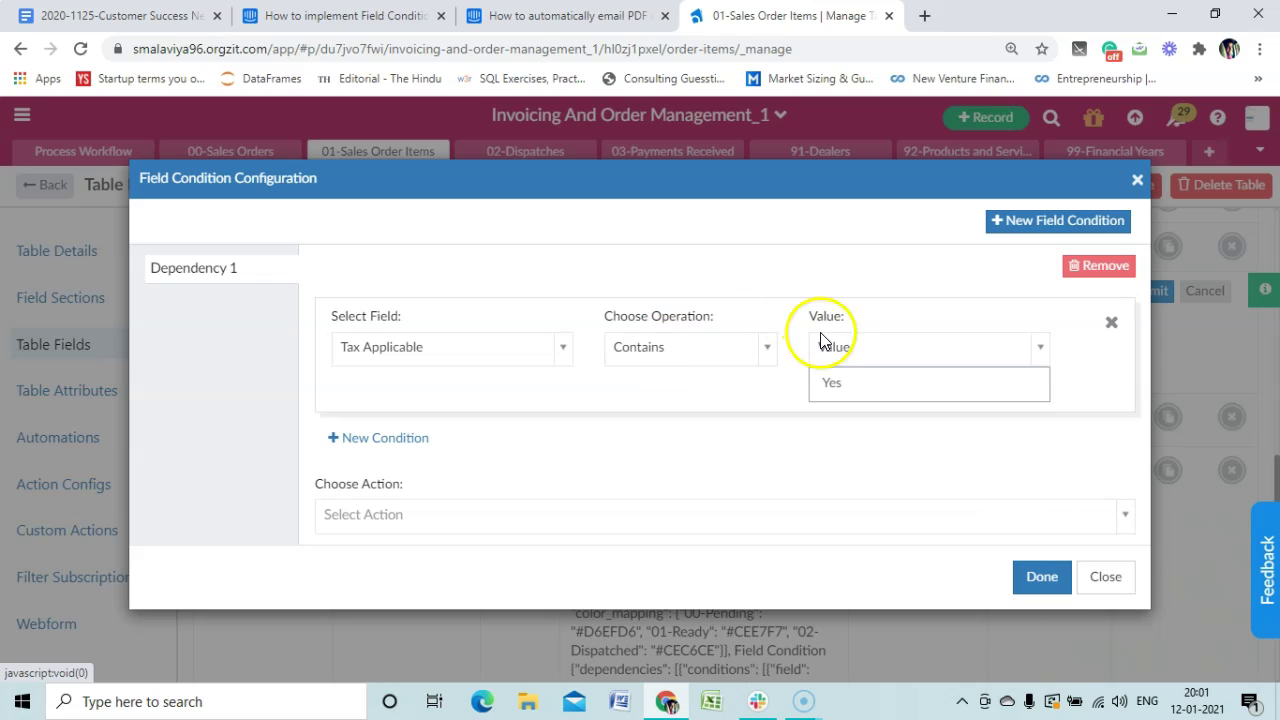
- Set the action of the first dependency to Required
left_click(380, 514)
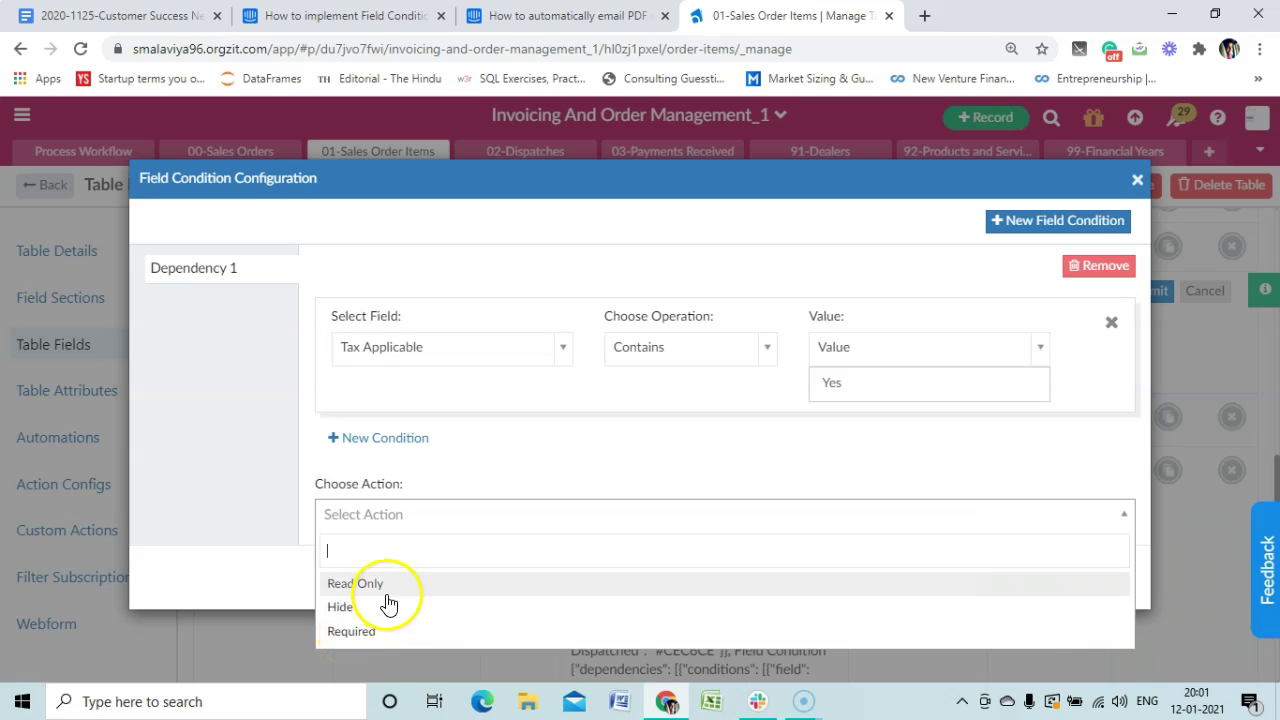
left_click(384, 636)
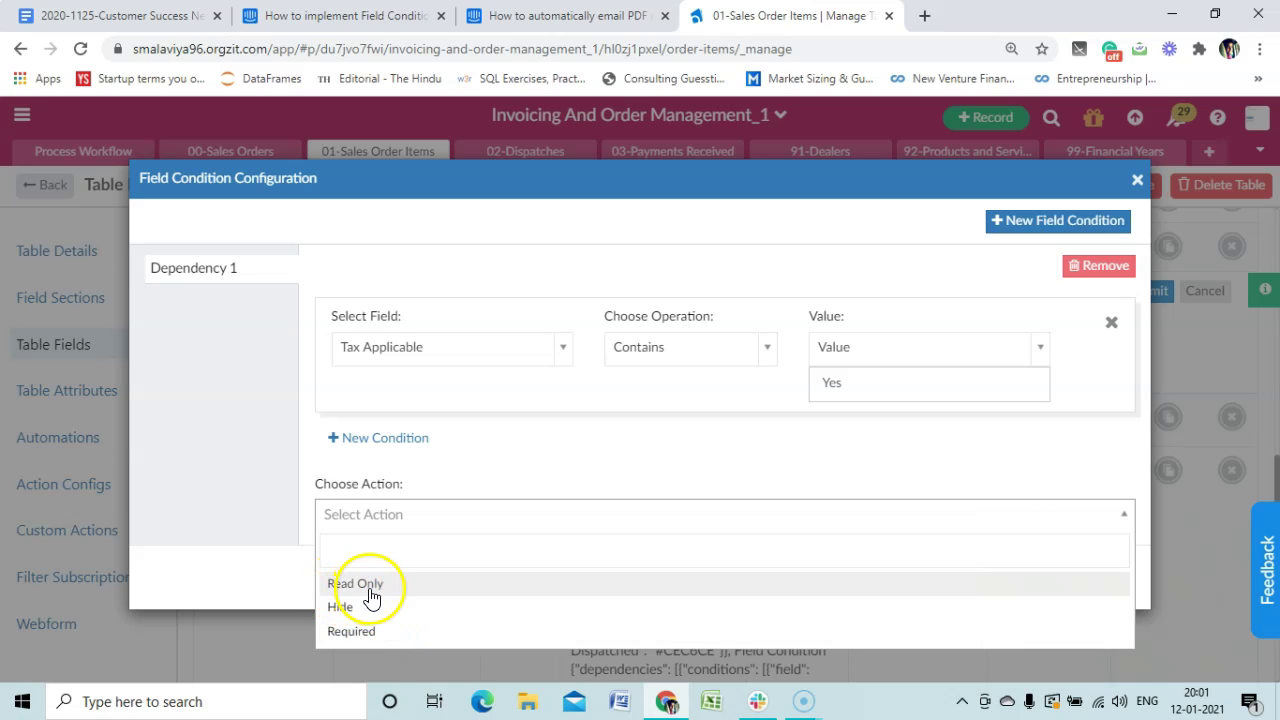
left_click(390, 636)
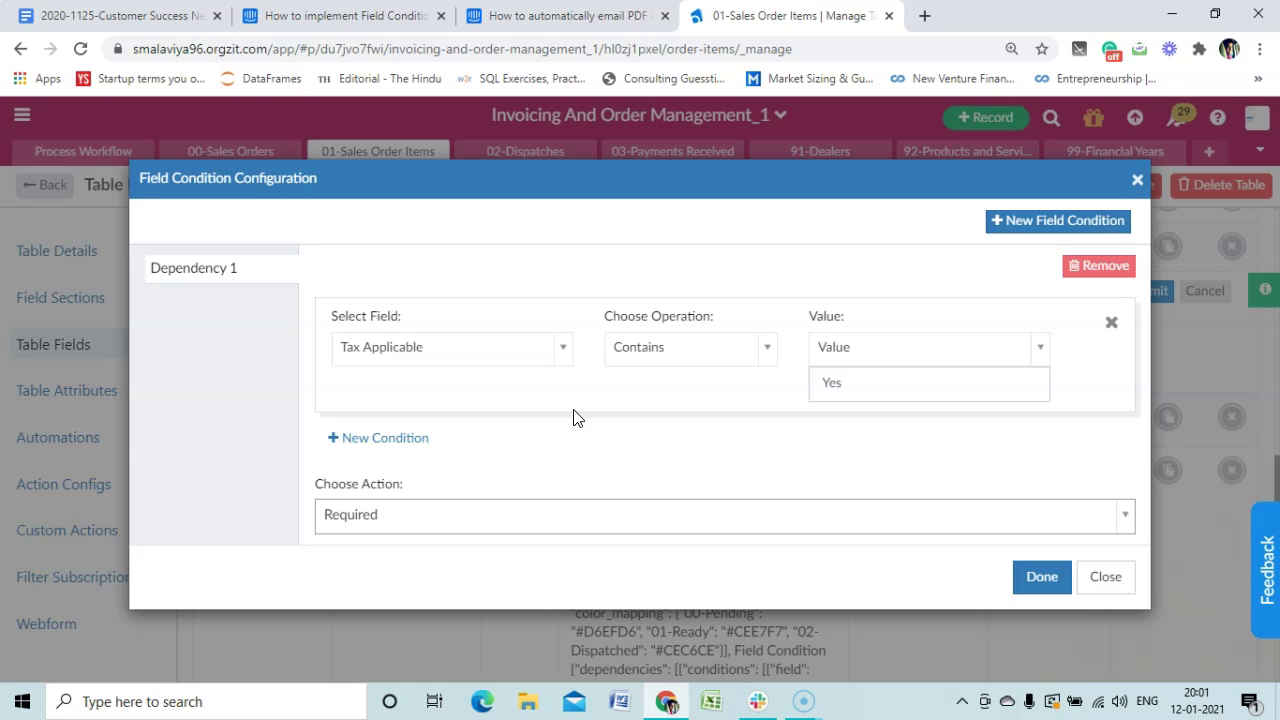
- Add a second field condition to Tax Rate and choose Tax Applicable as the field it depends on
left_click(1052, 228)
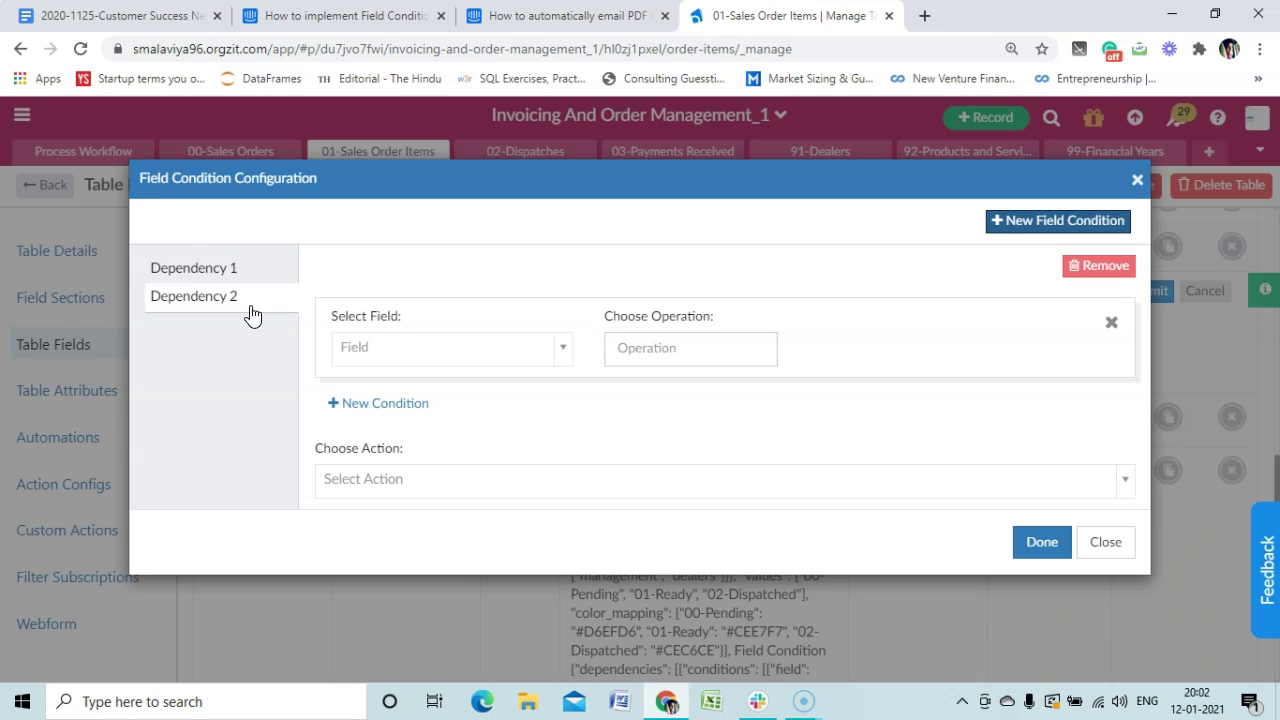
left_click(398, 343)
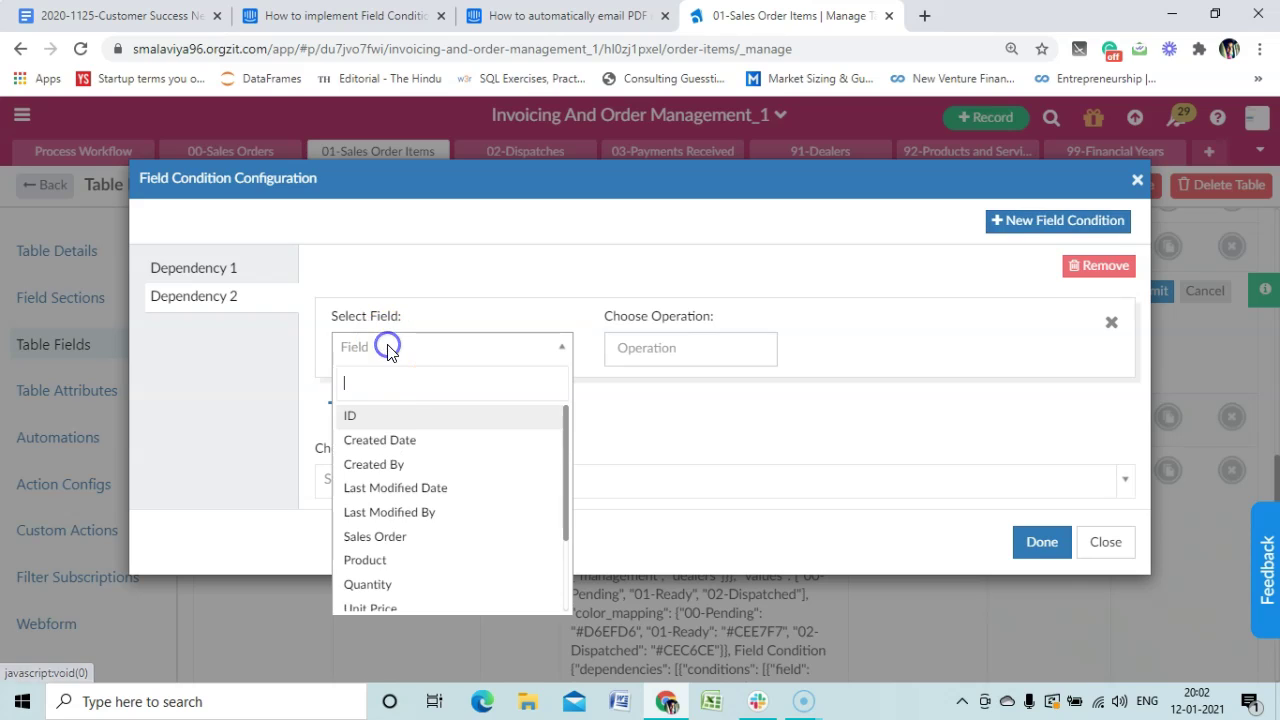
type("te")
key("BackSpace")
type("ax")
left_click(357, 416)
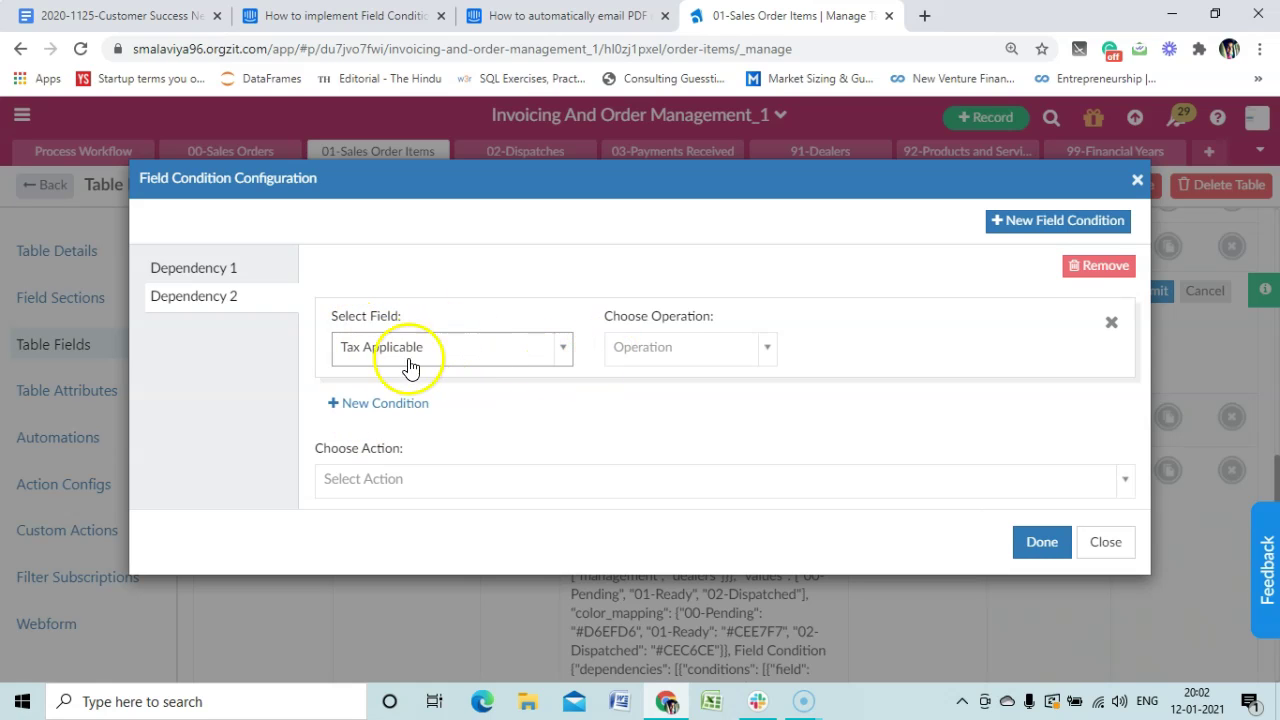
- Complete the second dependency's condition with the operation Contains and the fixed value No
left_click(653, 358)
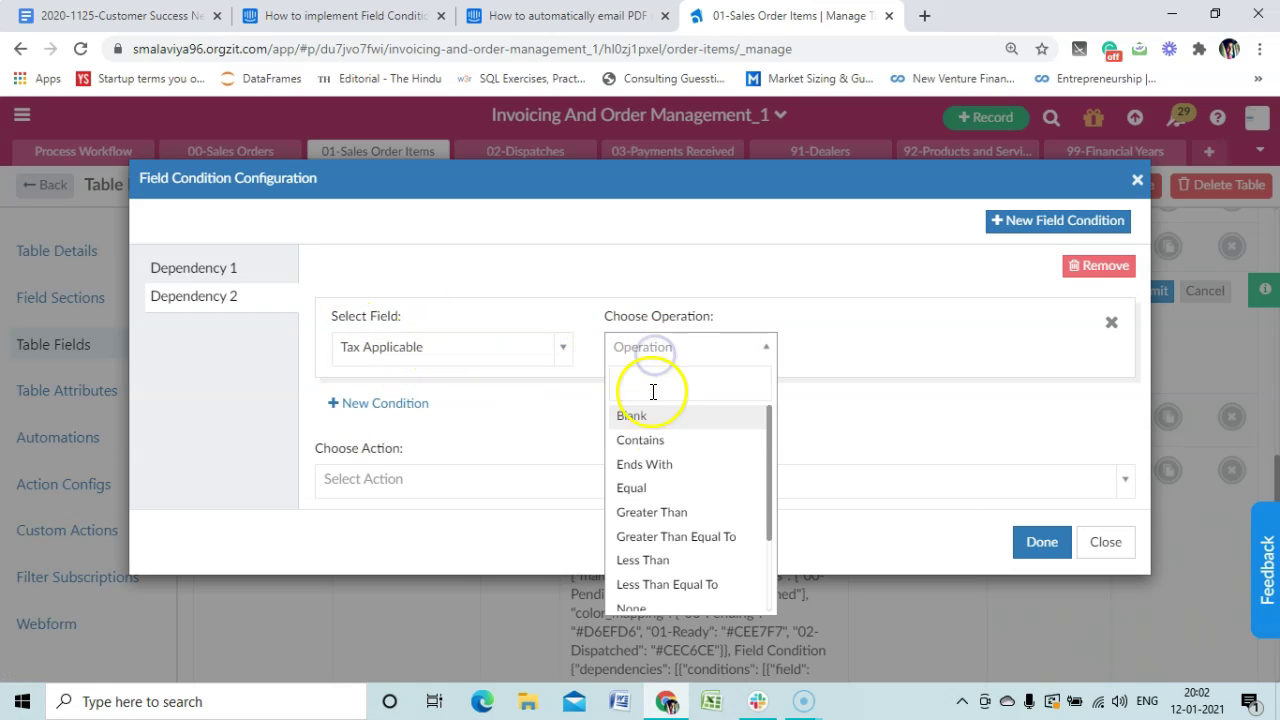
left_click(655, 441)
left_click(834, 349)
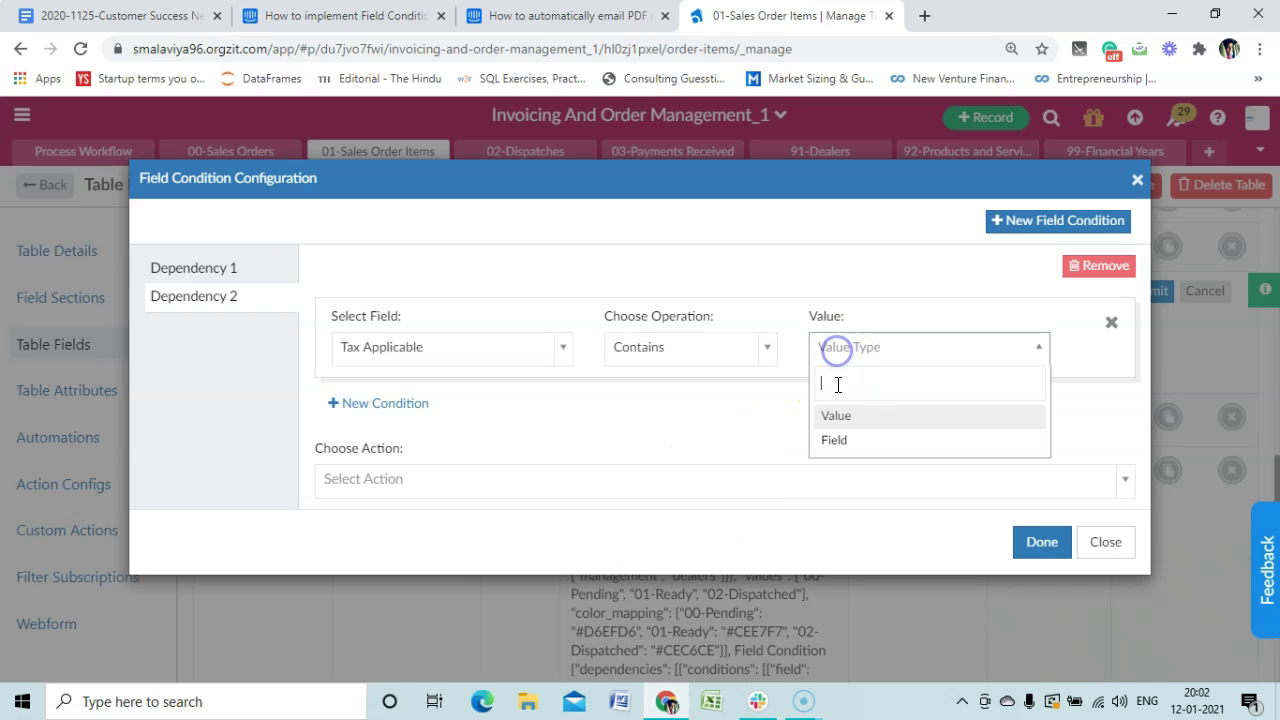
left_click(828, 416)
left_click(852, 390)
type("No")
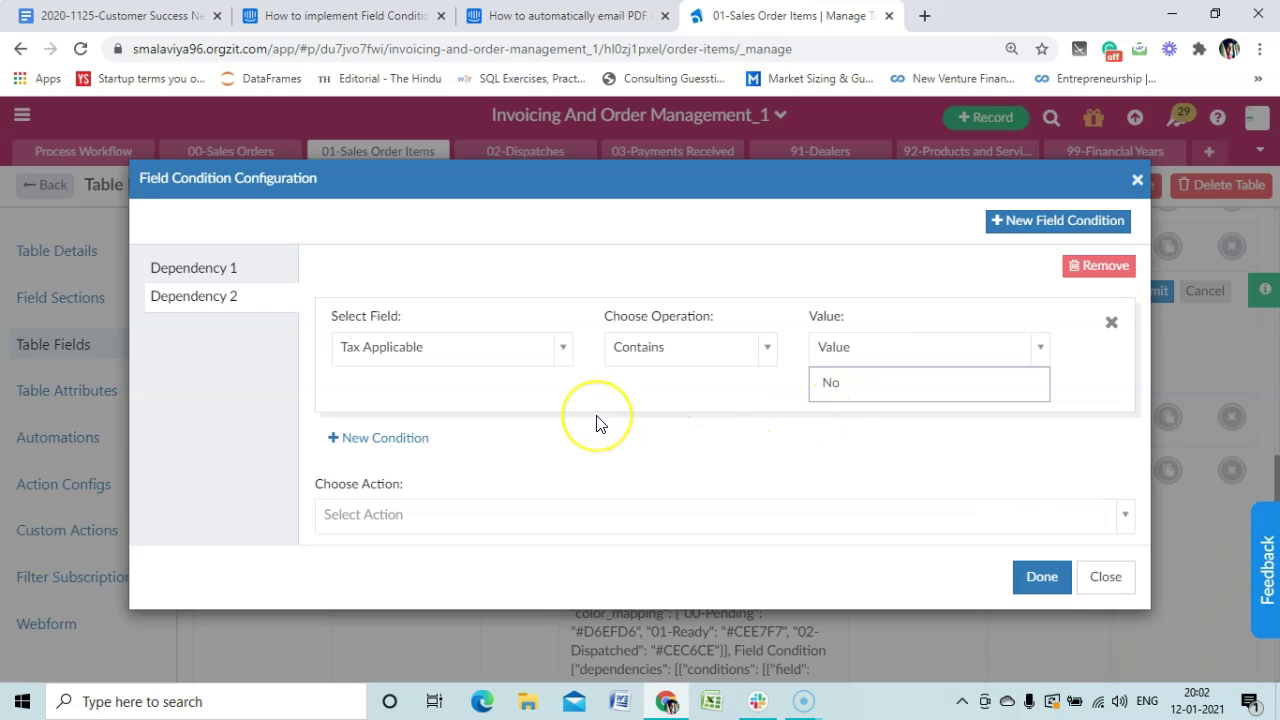
- Set the second dependency's action to Hide and save the conditions on the Tax Rate field
left_click(385, 516)
left_click(342, 607)
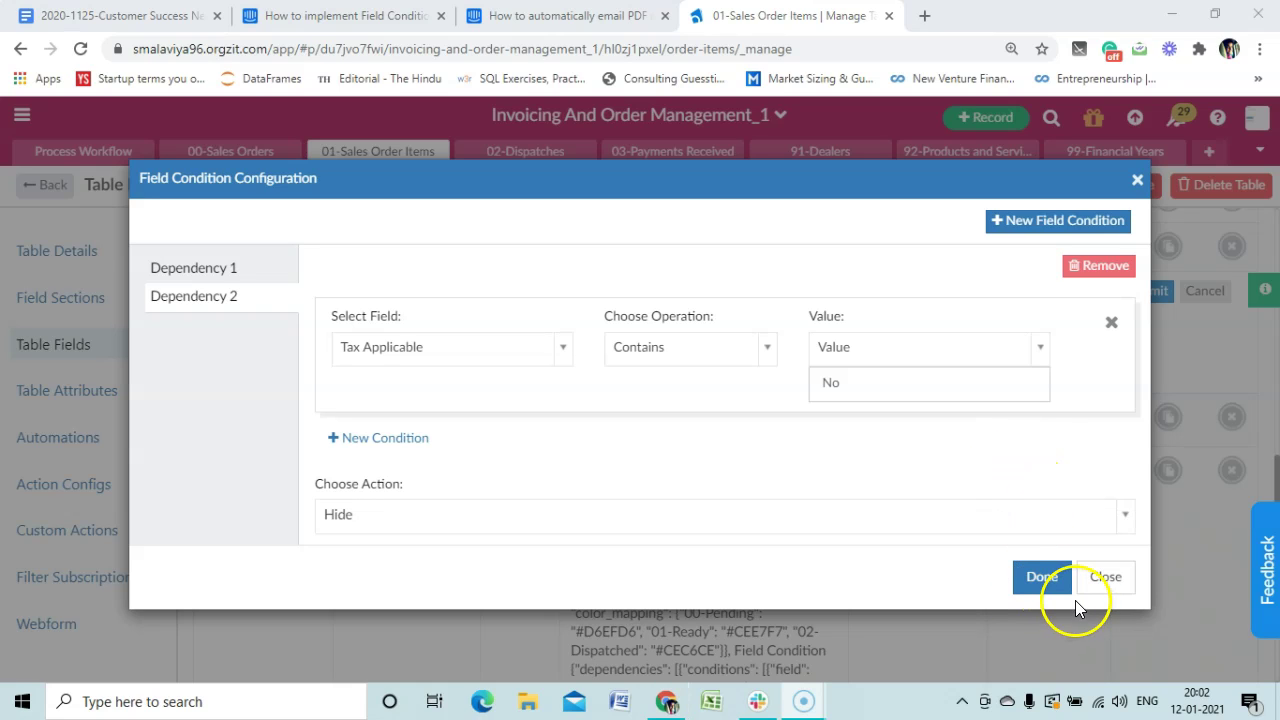
left_click(1042, 577)
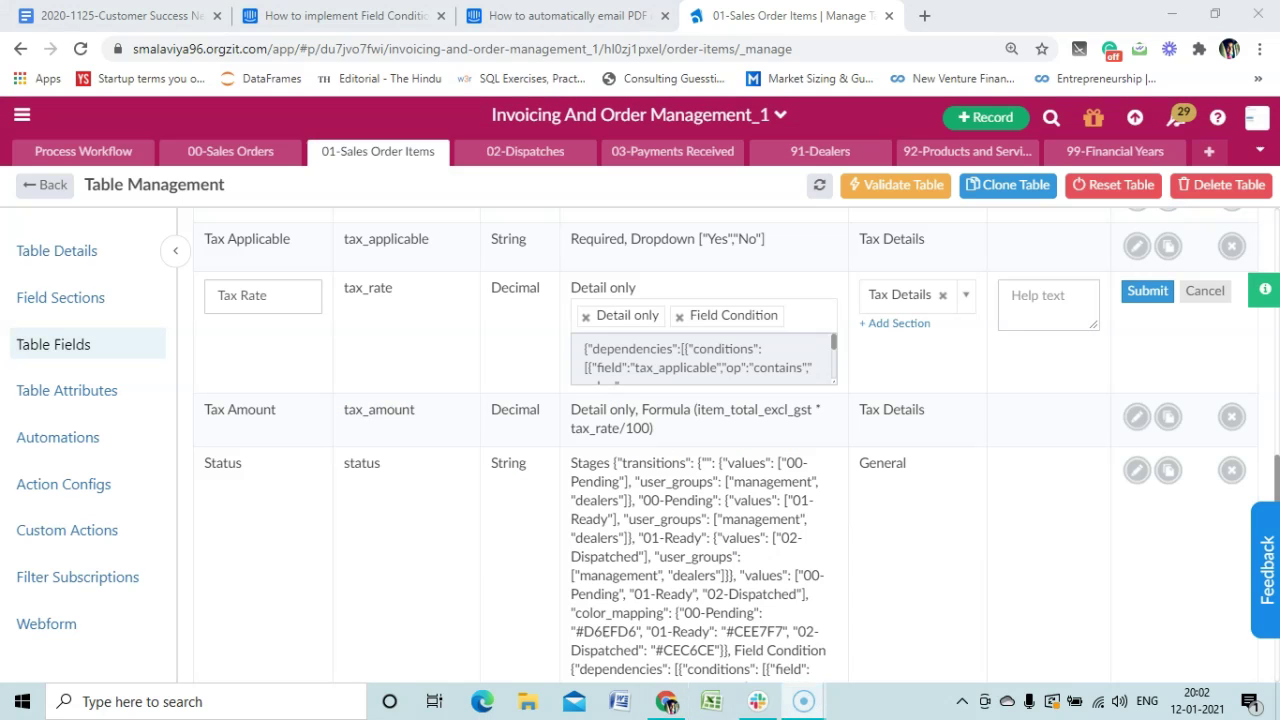
left_click(1145, 293)
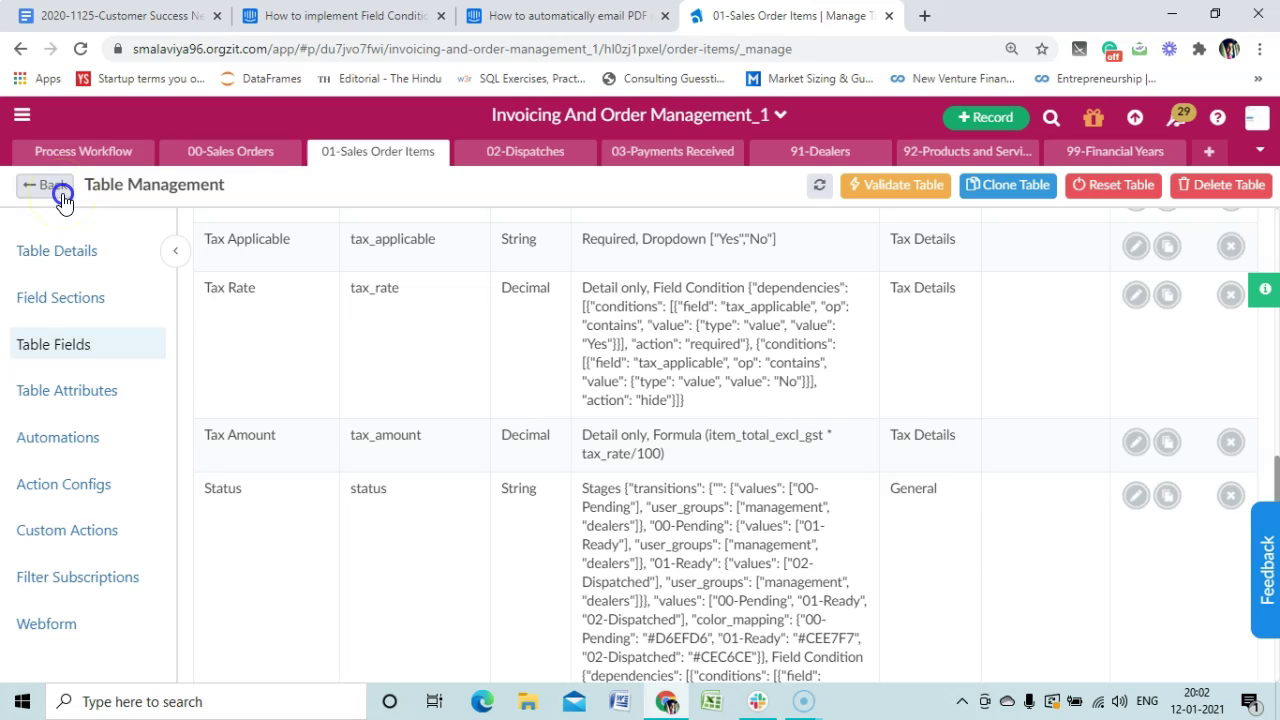
- Leave table management and start a new So Item in 01-Sales Order Items, going to its Tax Details section
left_click(62, 200)
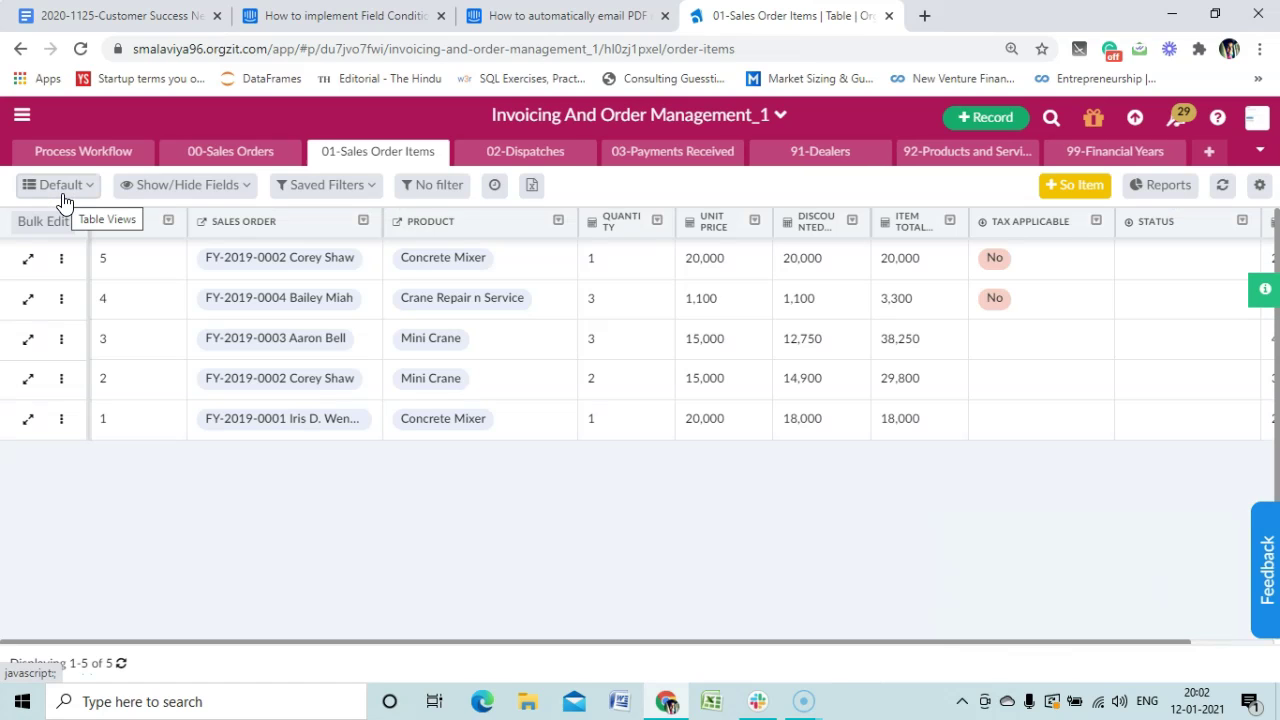
left_click(1068, 196)
scroll(632, 305, "down", 3)
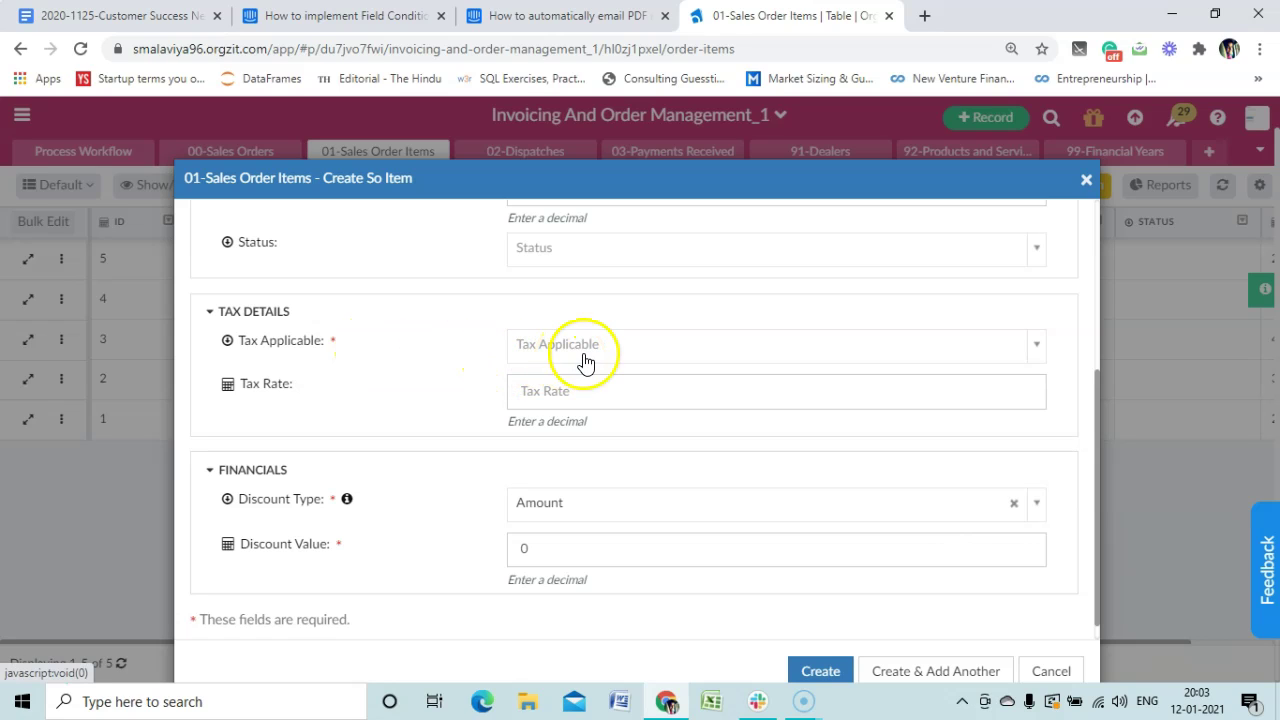
- Test the field conditions by setting Tax Applicable first to No and finally to Yes, checking the Tax Rate field
left_click(590, 348)
left_click(555, 418)
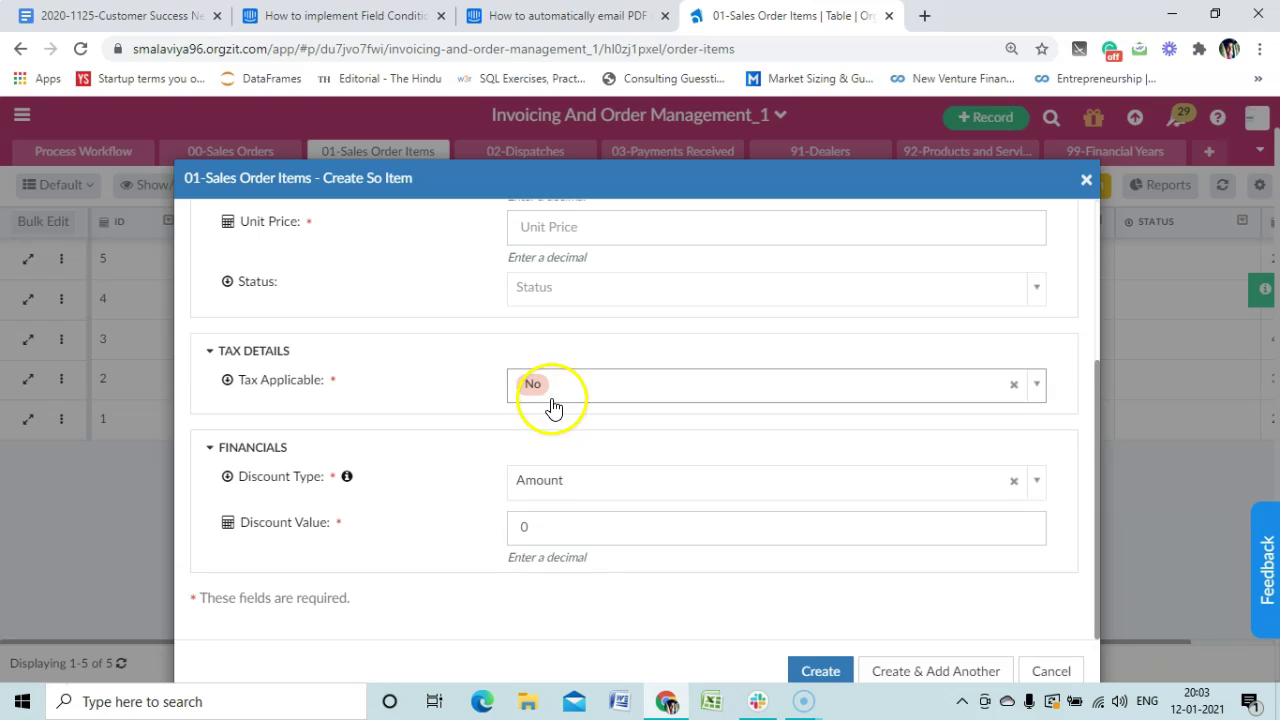
left_click(605, 402)
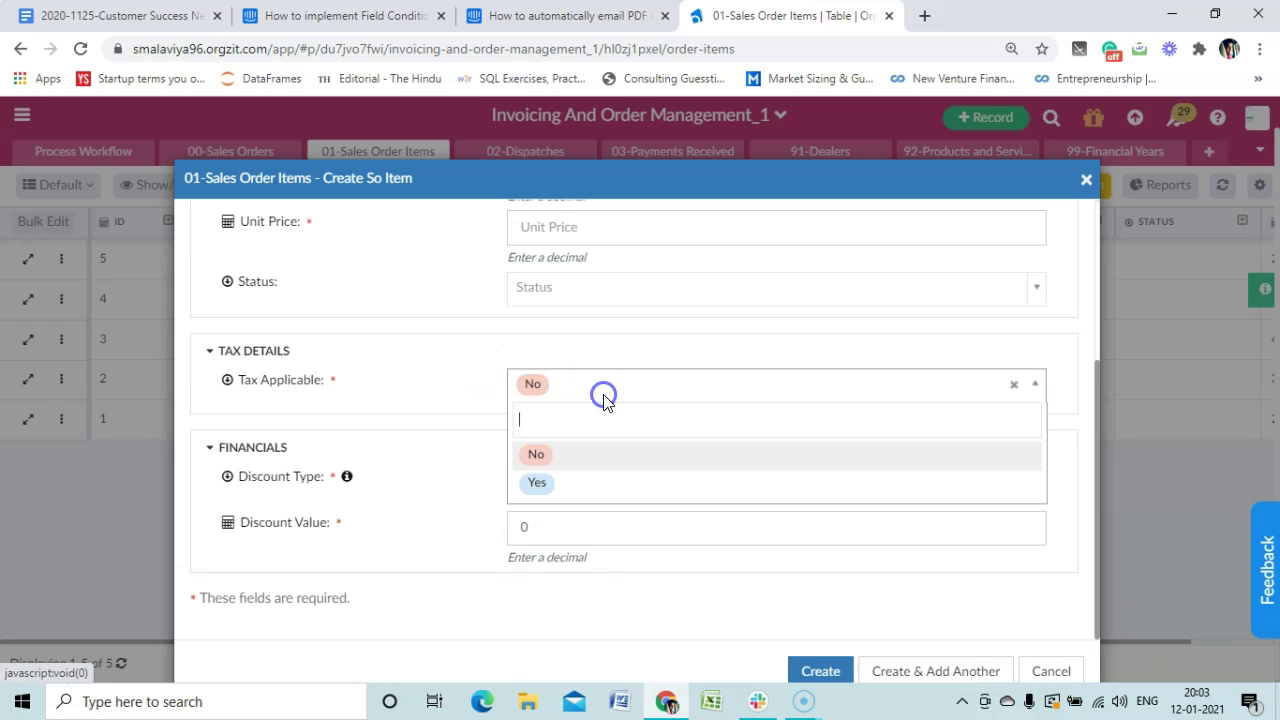
left_click(540, 484)
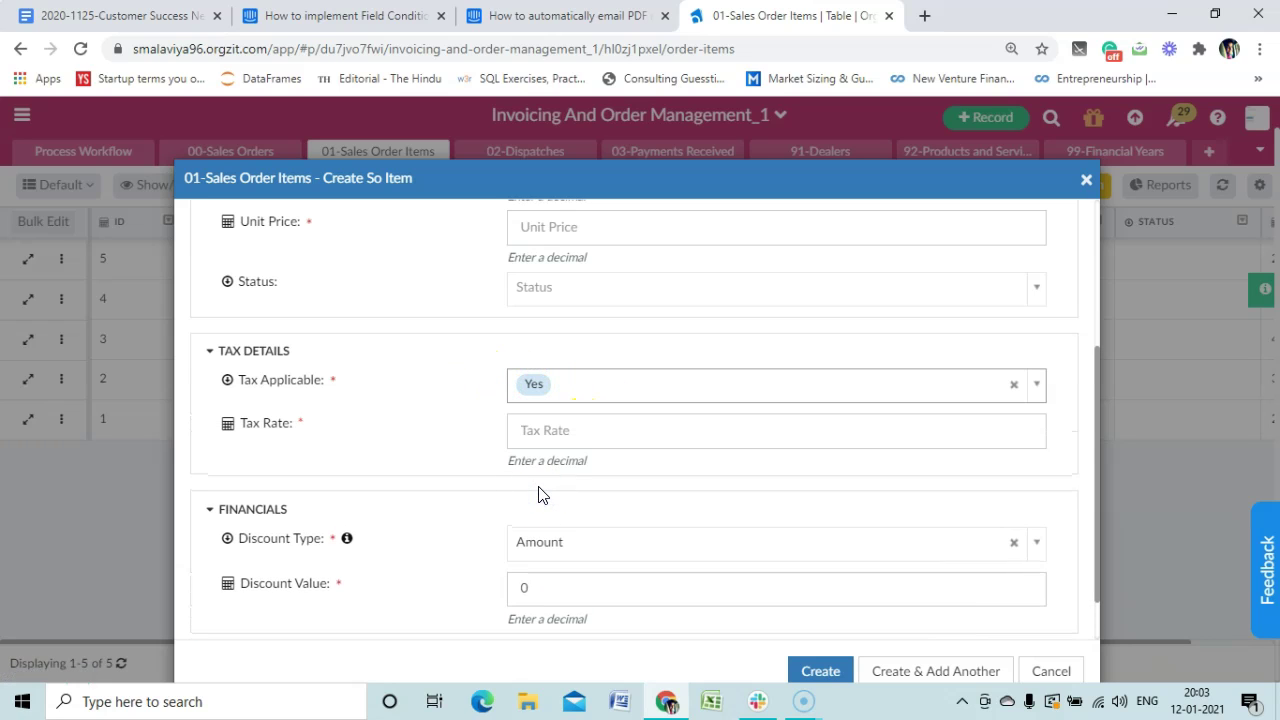
left_click_drag(240, 428, 300, 428)
left_click(300, 428)
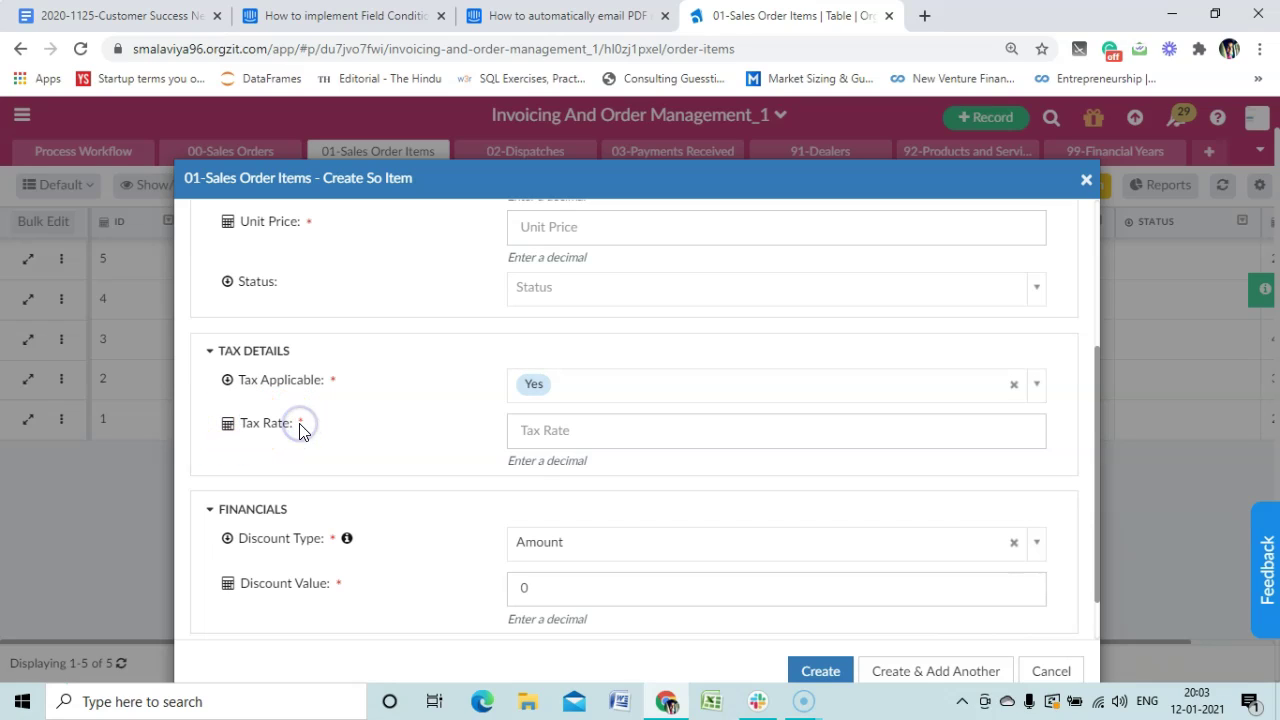